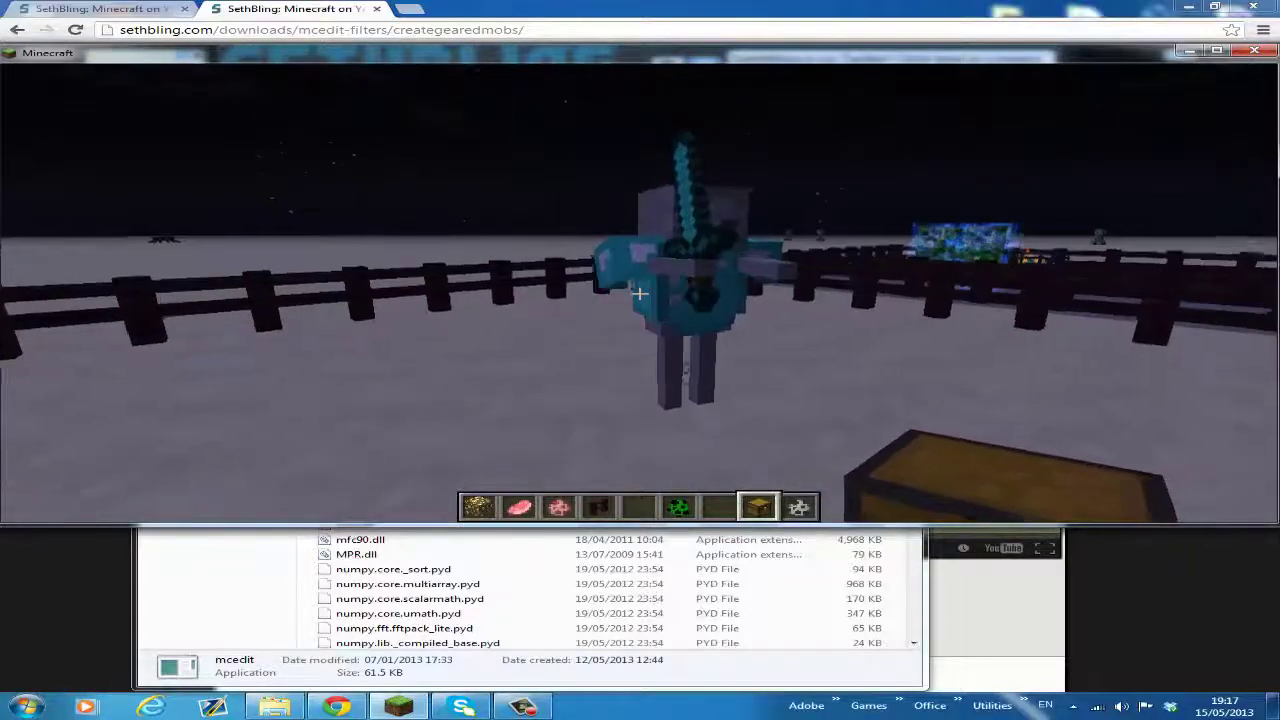
pyautogui.press('Escape')
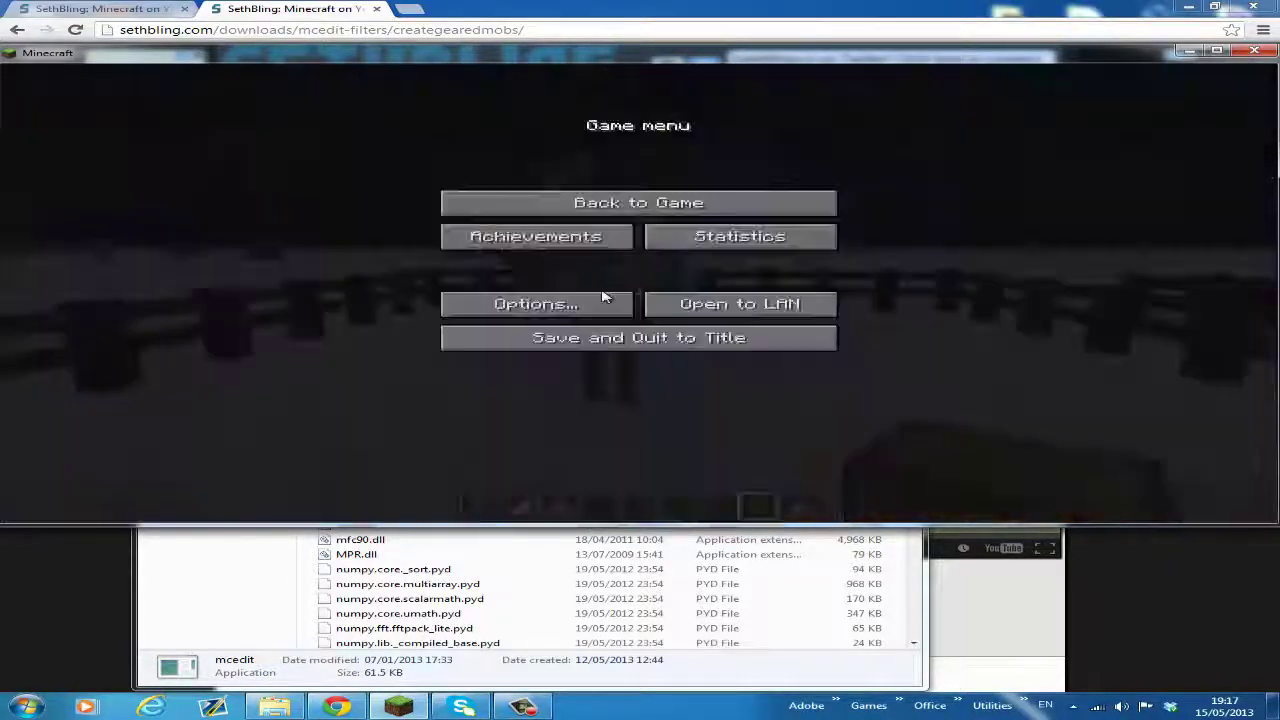
pyautogui.click(603, 298)
pyautogui.click(600, 285)
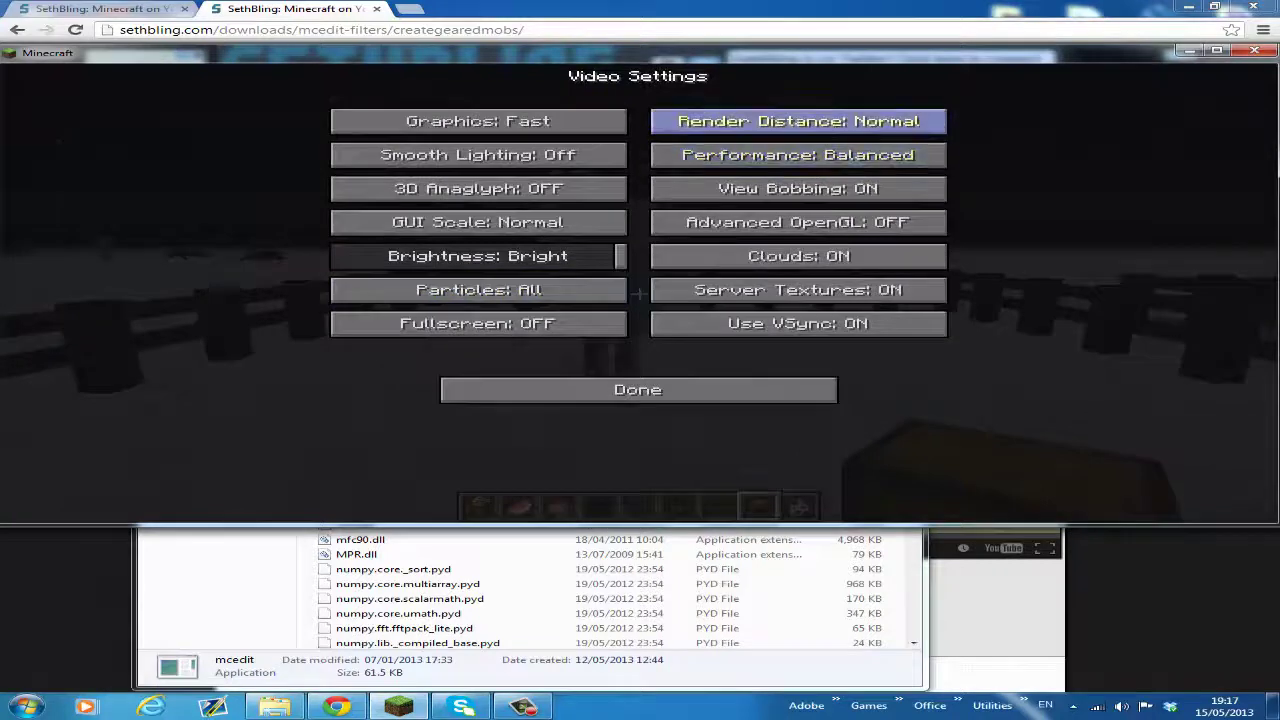
pyautogui.press('Escape')
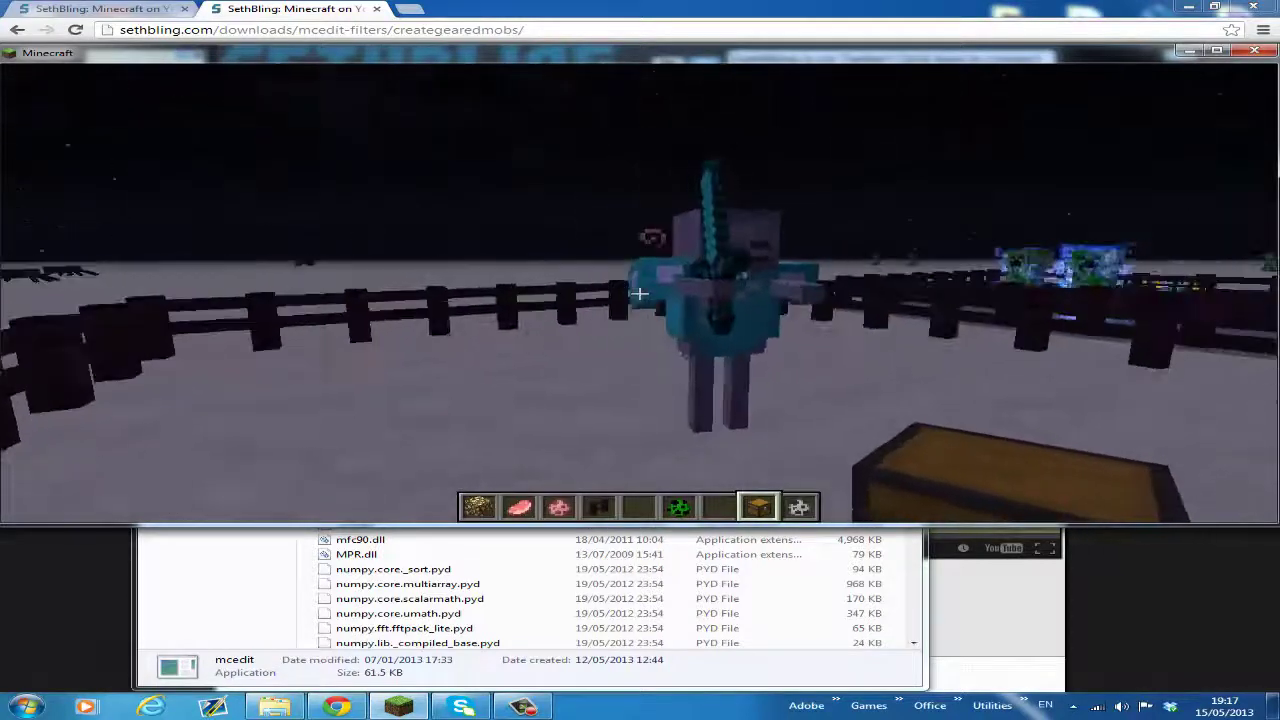
# - Switch to the browser and examine the AddPotionEffect filter's download page on sethbling.com
pyautogui.click(44, 598)
pyautogui.click(144, 10)
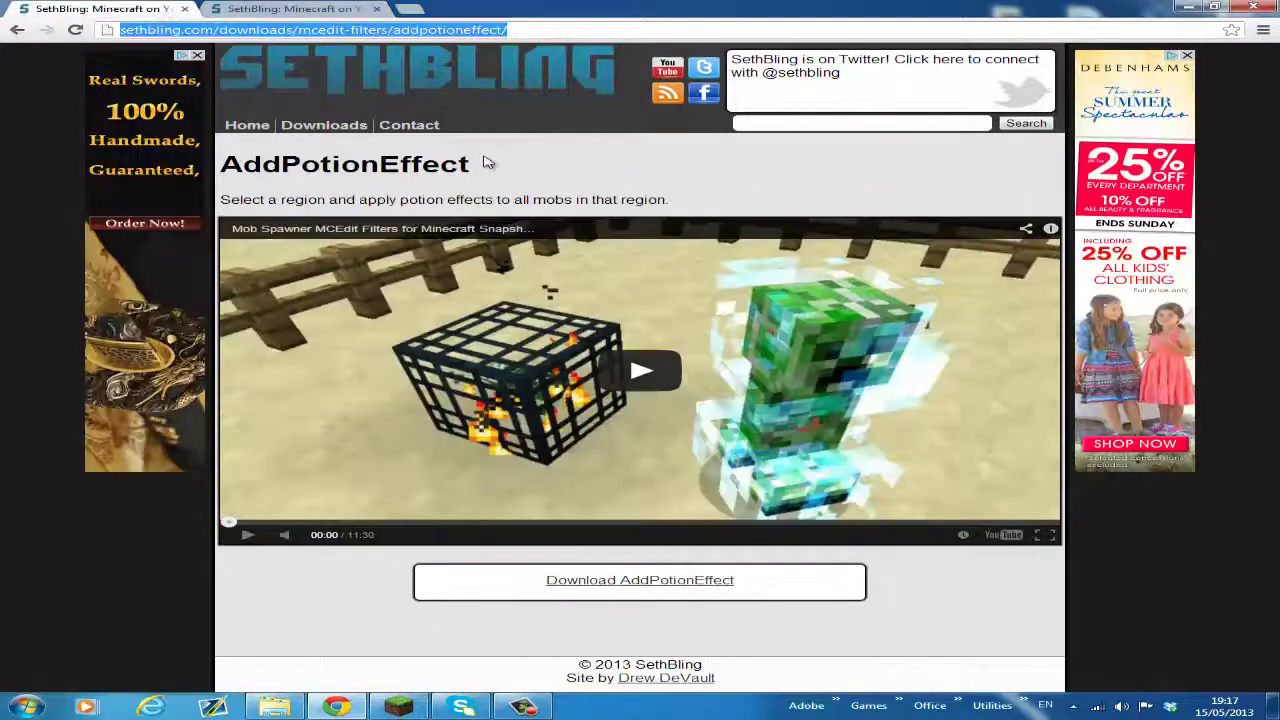
pyautogui.click(297, 167)
pyautogui.click(393, 157)
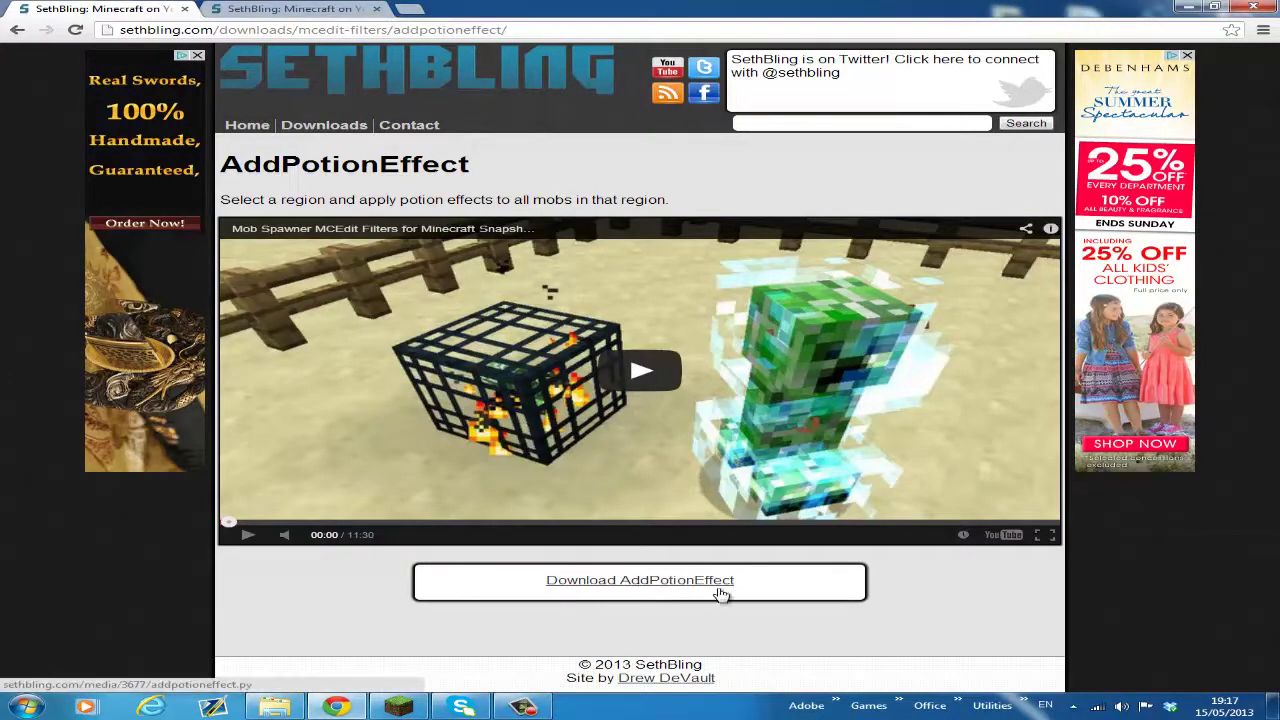
# - Examine the CreateGearedMobs filter's description and download page, going back and forth between it and the AddPotionEffect page
pyautogui.hotkey('ctrl', 'Tab')
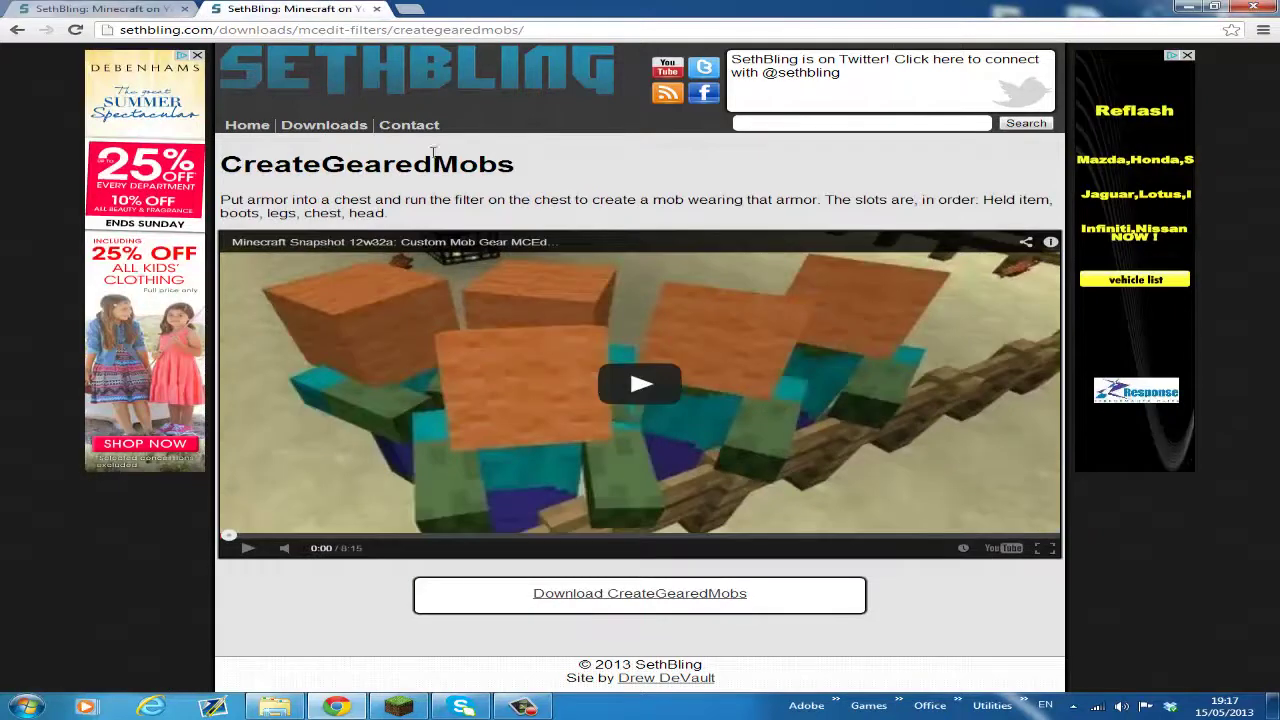
pyautogui.moveTo(420, 172); pyautogui.dragTo(358, 428)
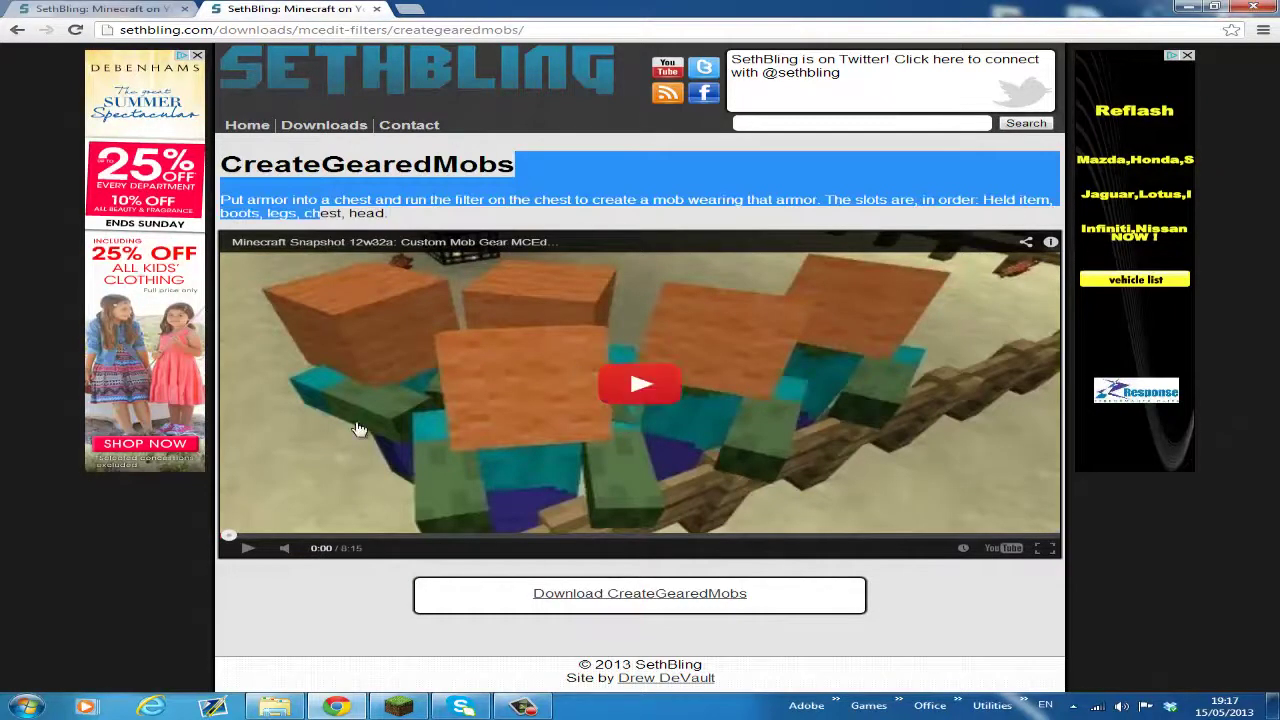
pyautogui.click(356, 632)
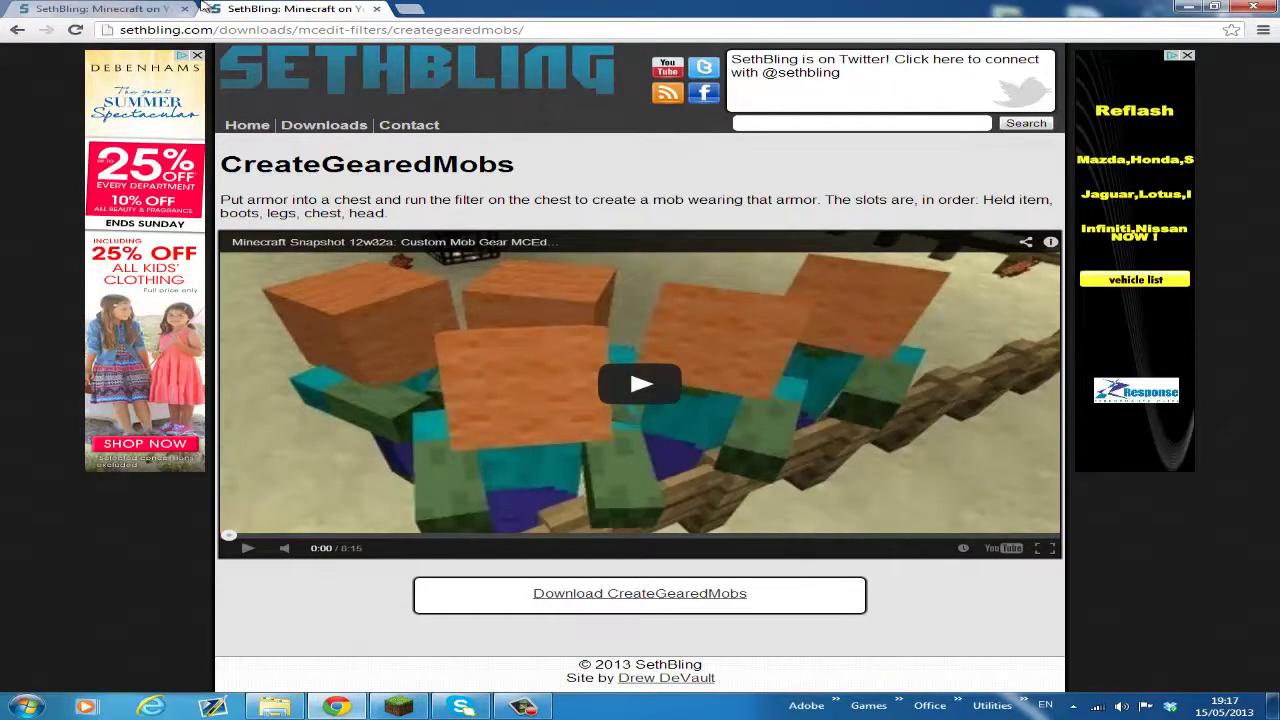
pyautogui.click(167, 5)
pyautogui.click(212, 8)
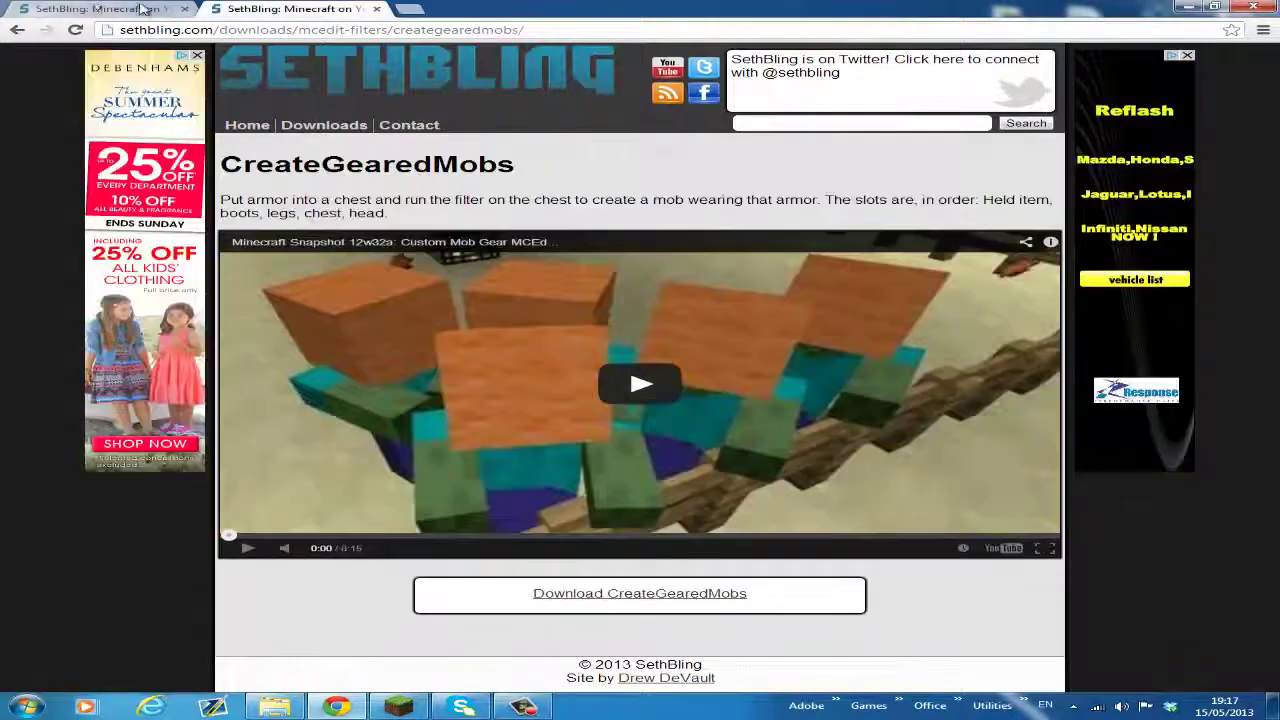
pyautogui.click(128, 7)
pyautogui.click(300, 7)
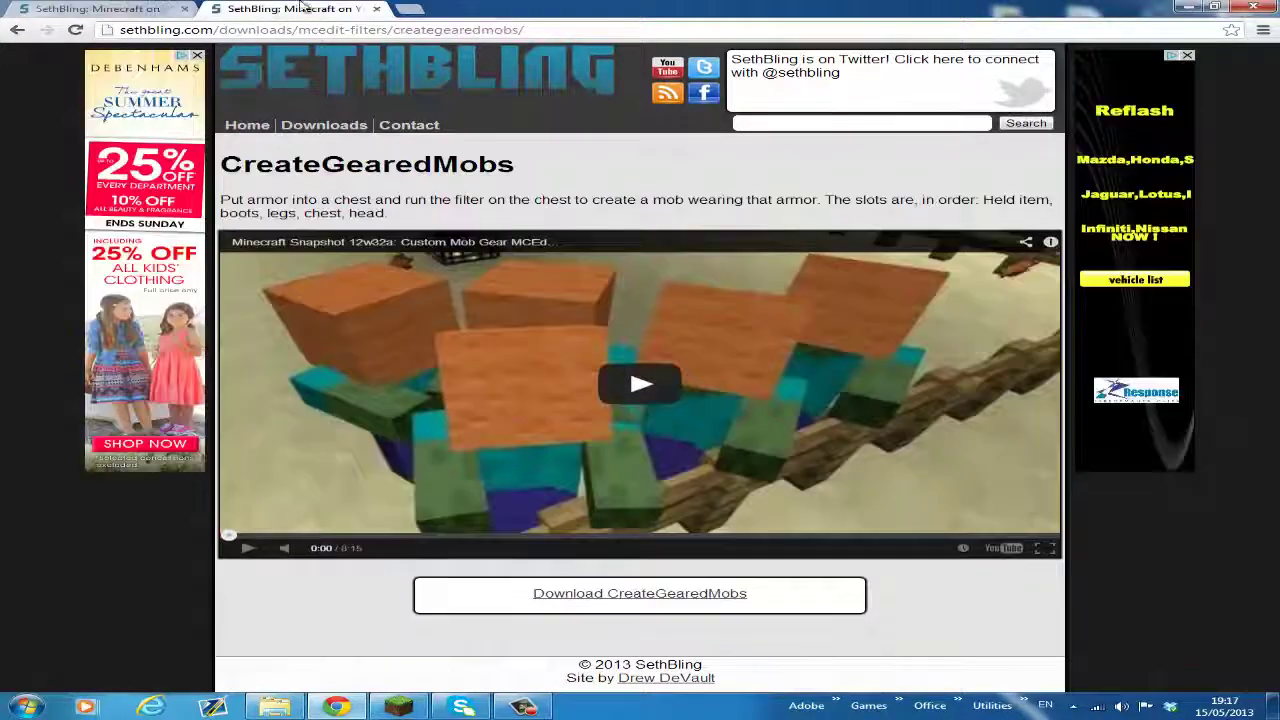
pyautogui.click(165, 8)
pyautogui.click(310, 9)
# - Switch to Minecraft and add a diamond sword to the hotbar by searching the creative inventory for "diam"
pyautogui.click(399, 707)
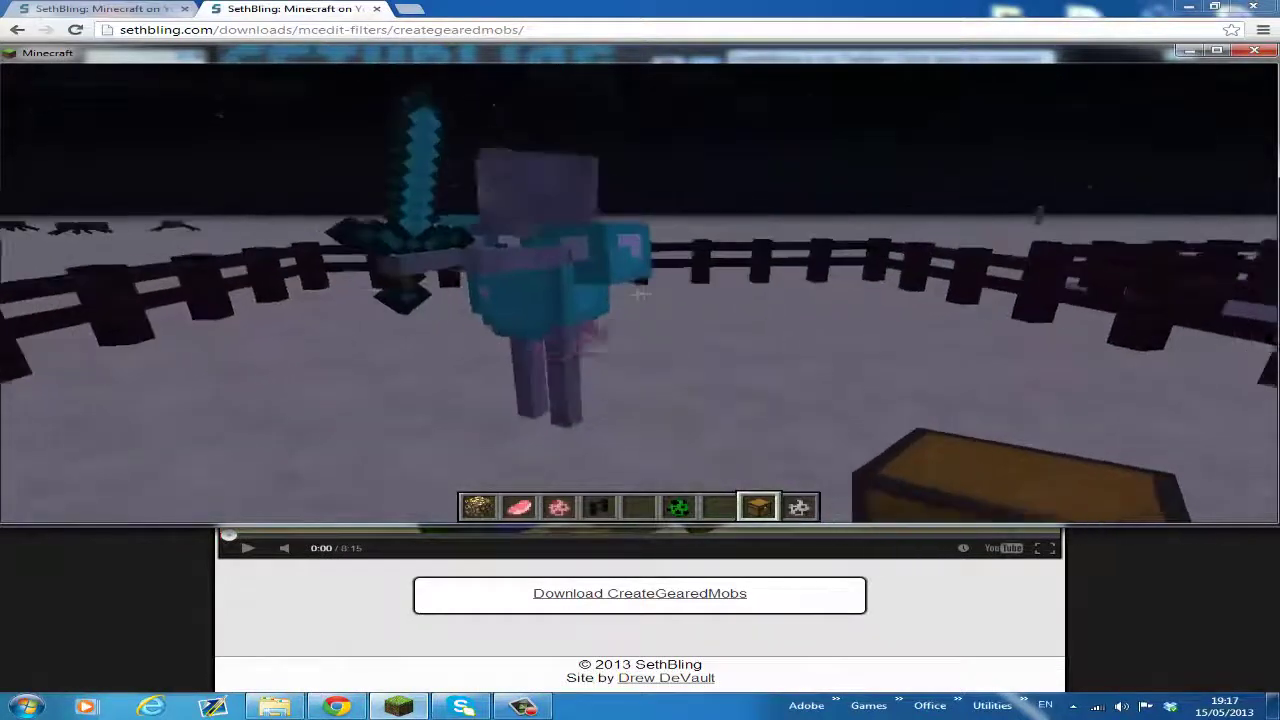
pyautogui.write('e')
pyautogui.write('diam')
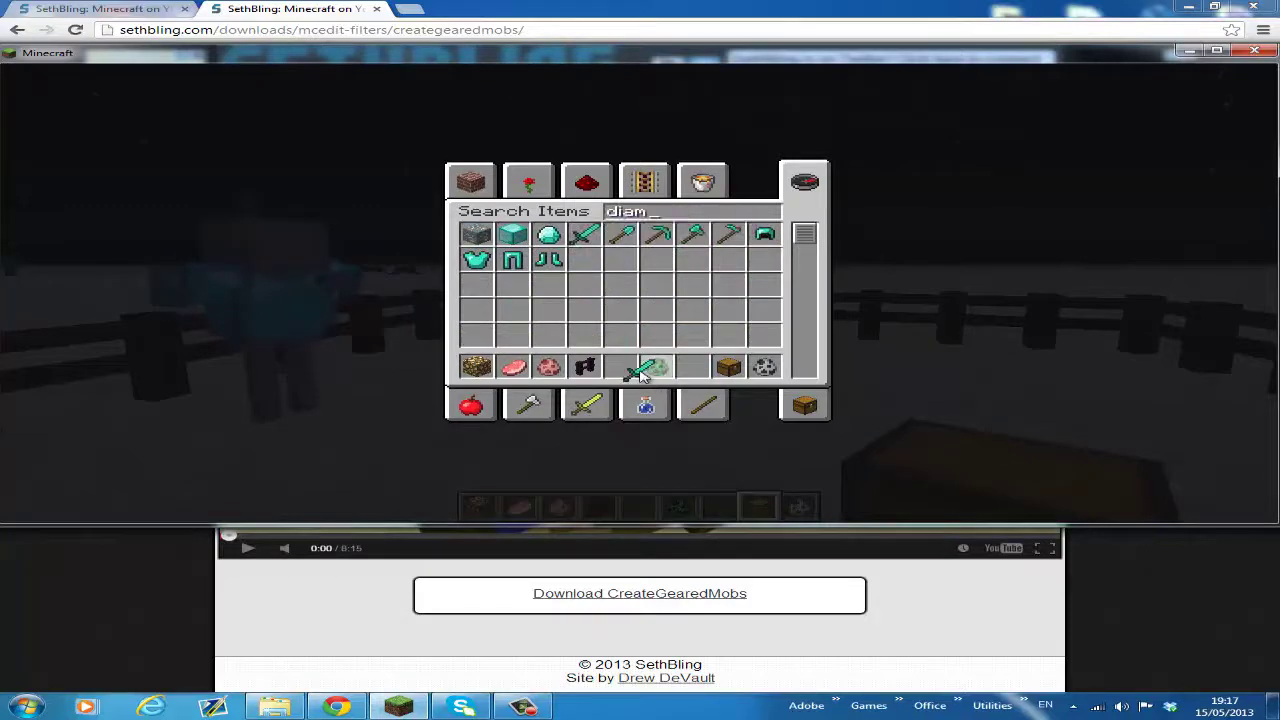
pyautogui.click(634, 372)
pyautogui.press('e')
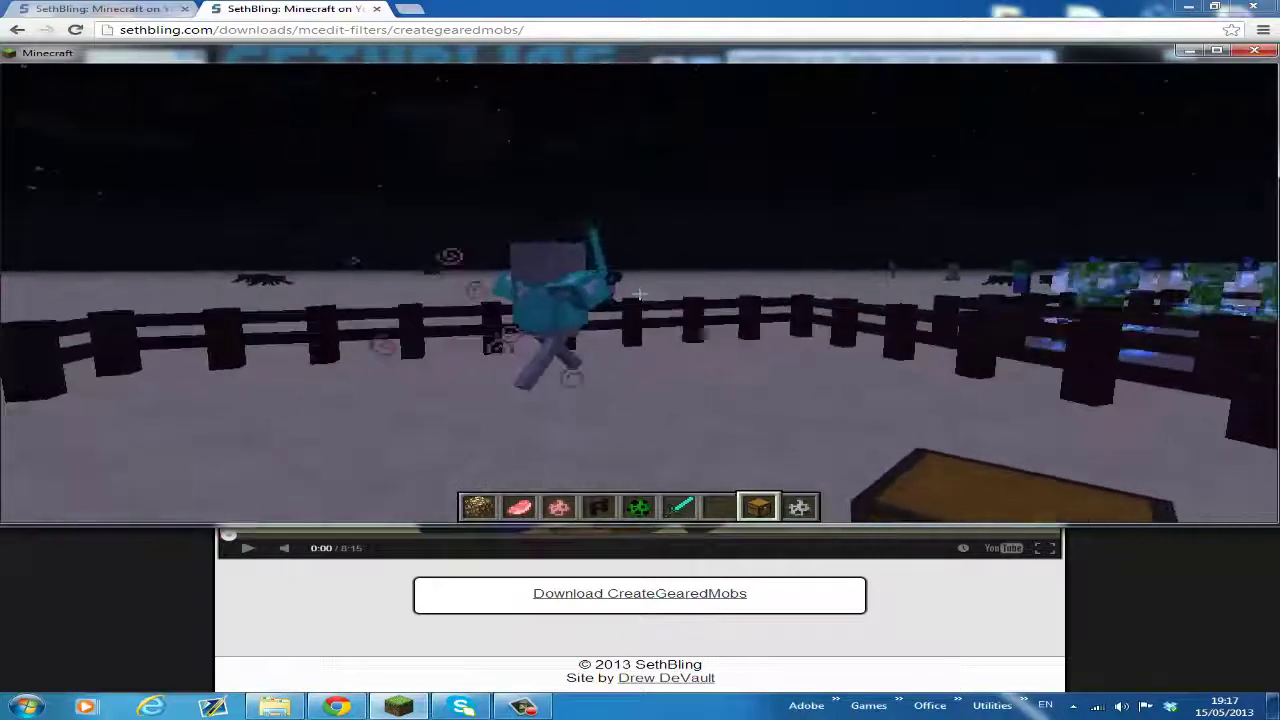
# - Search the inventory for "flin", put the Flint and Steel in the hotbar and use it to set fire at the armoured skeleton's feet
pyautogui.press('e')
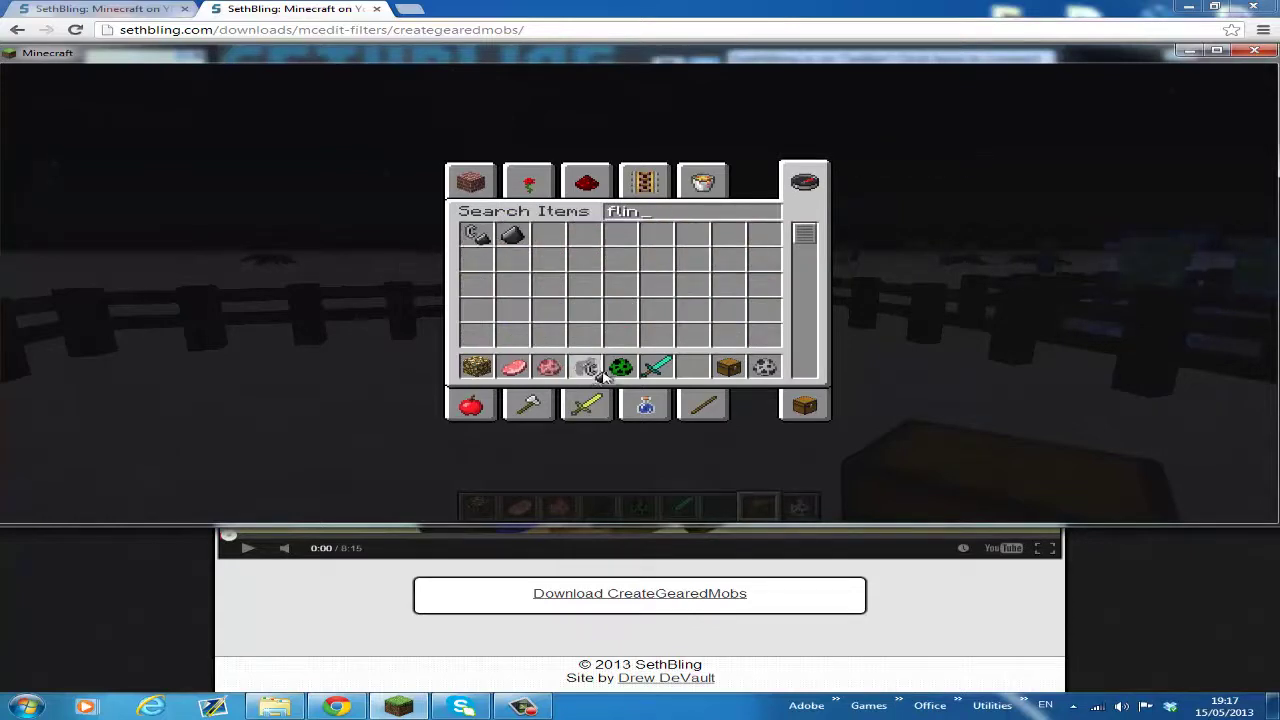
pyautogui.press('Escape')
pyautogui.scroll(-1, 640, 294)
pyautogui.press('w')
pyautogui.scroll(3, 640, 294)
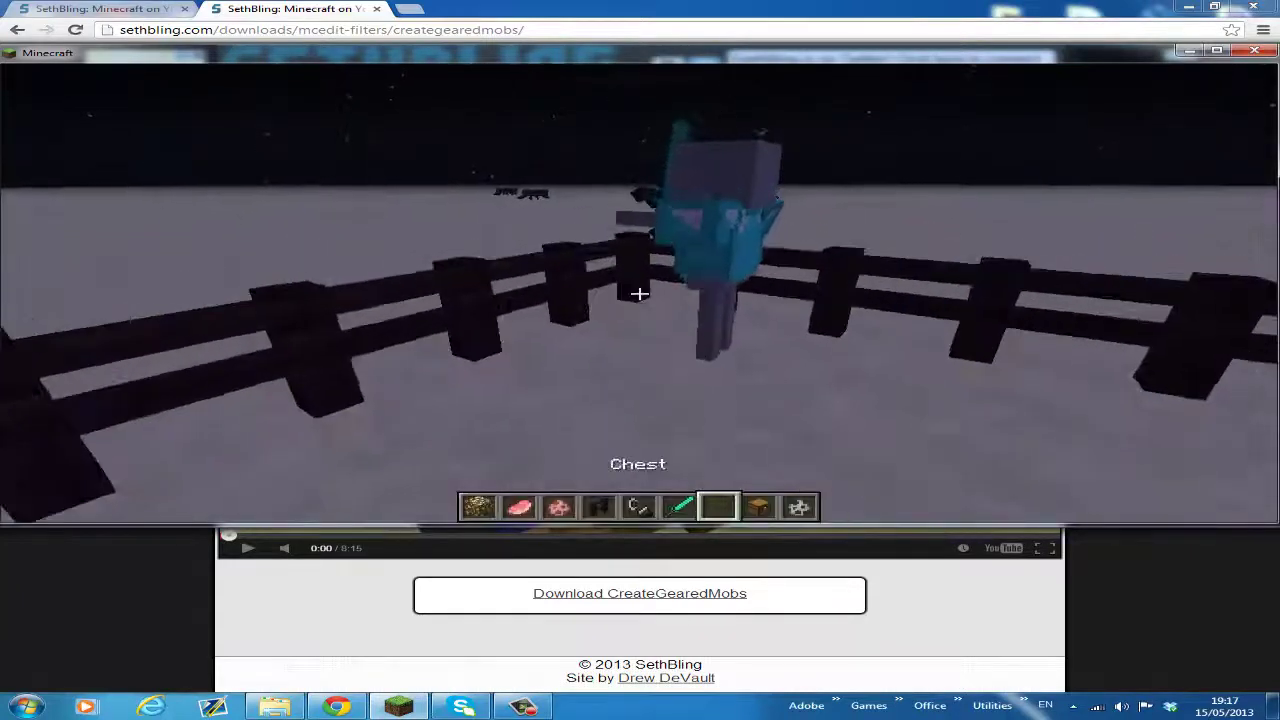
pyautogui.scroll(1, 640, 294)
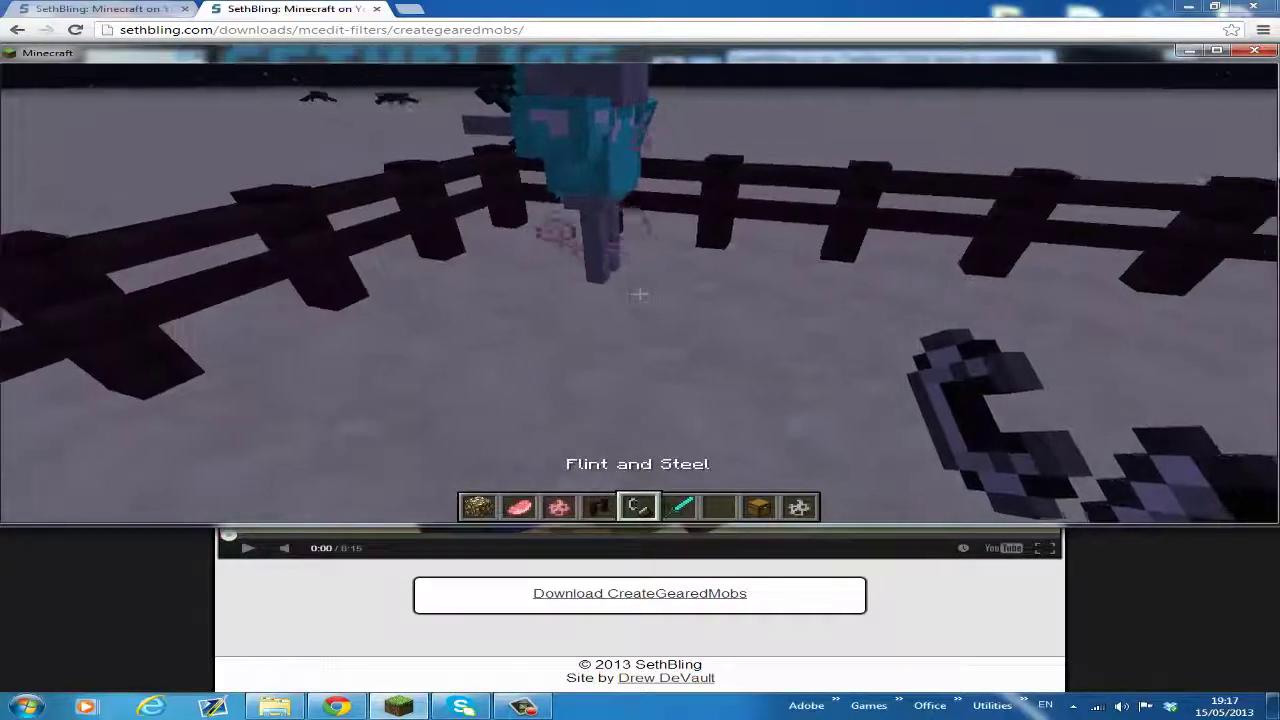
pyautogui.rightClick(640, 294)
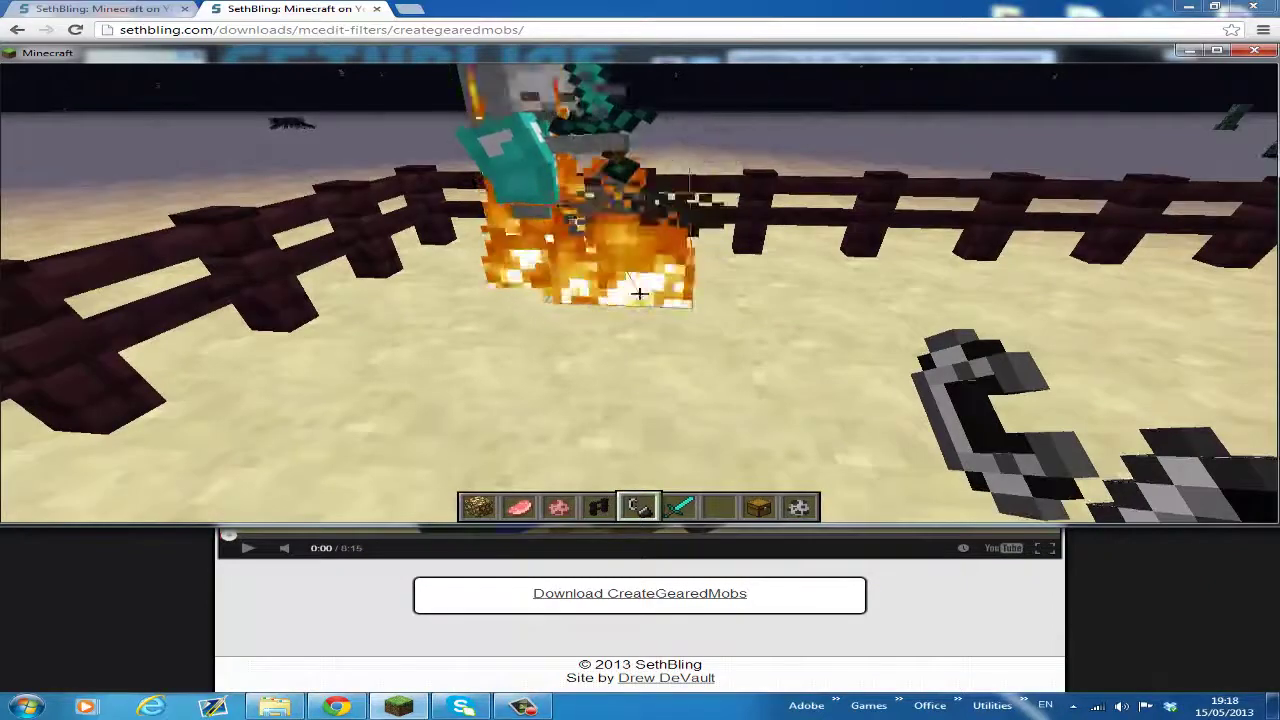
# - Equip the diamond sword and attack the burning skeleton in the fenced pen
pyautogui.click(640, 294)
pyautogui.scroll(2, 640, 294)
pyautogui.scroll(-1, 640, 294)
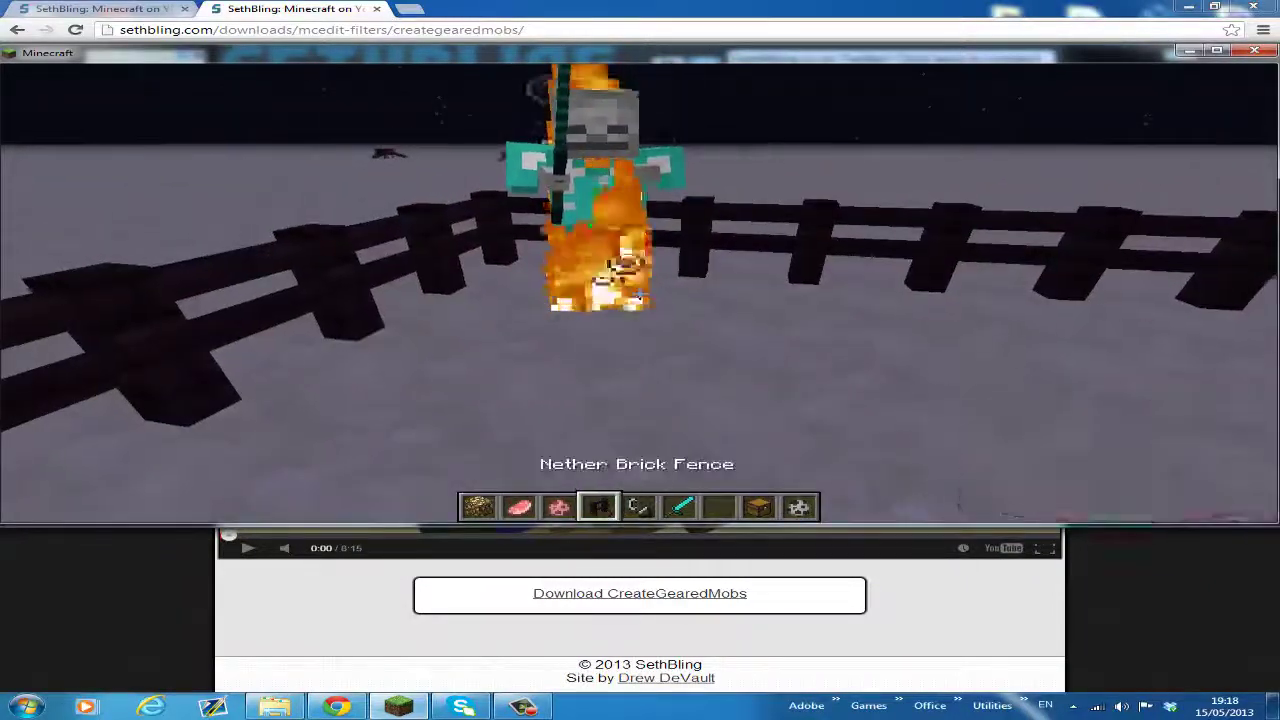
pyautogui.scroll(-2, 640, 294)
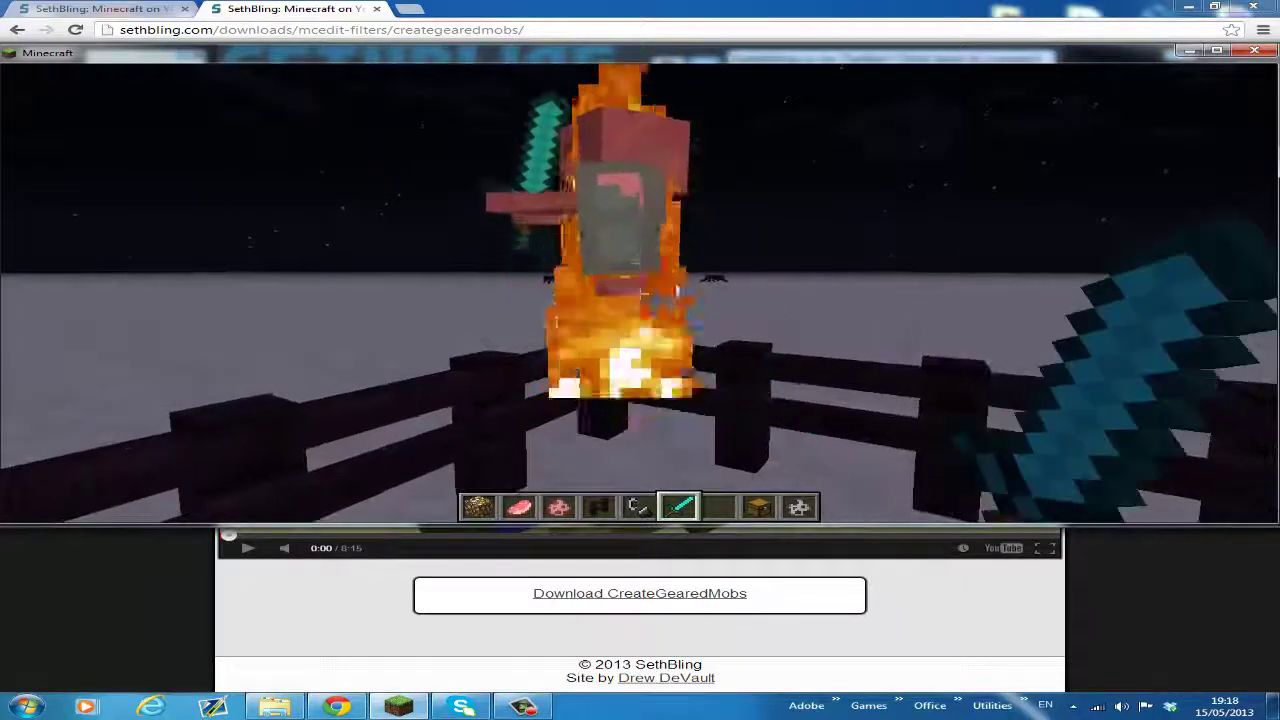
pyautogui.click(640, 294)
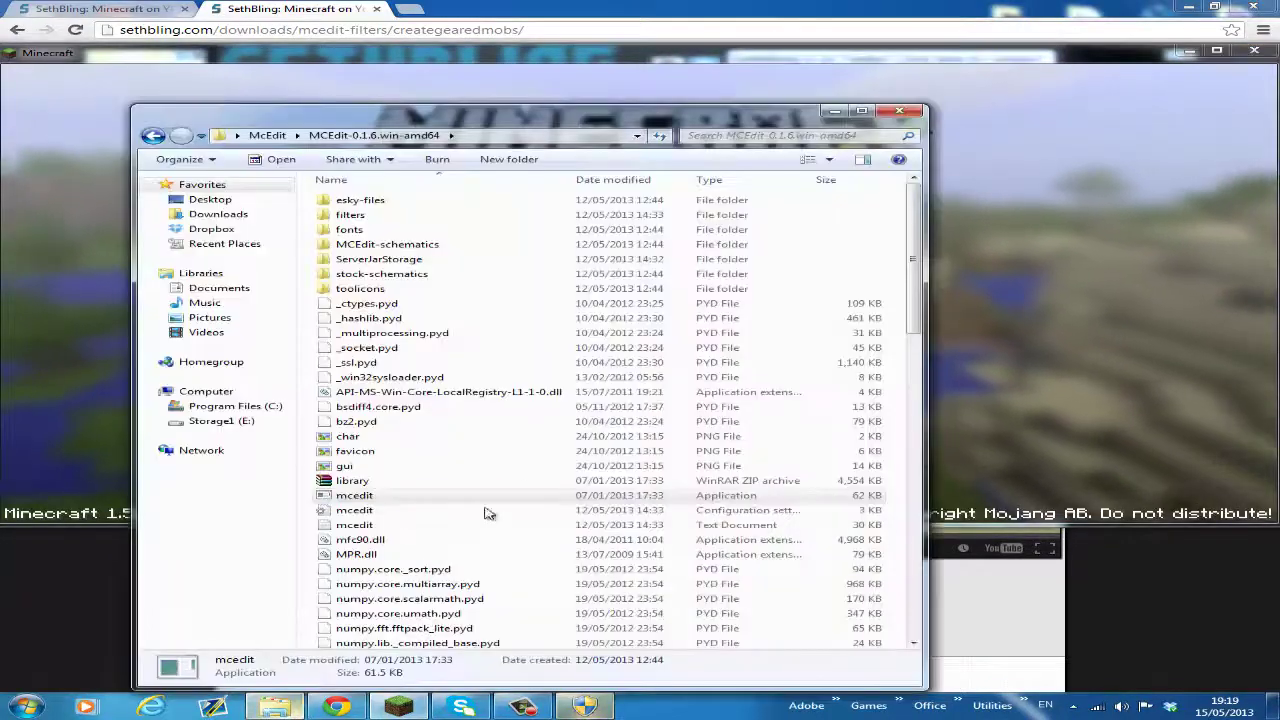
# - Launch mcedit from the MCEdit-0.1.6.win-amd64 folder and load flat World
pyautogui.doubleClick(363, 495)
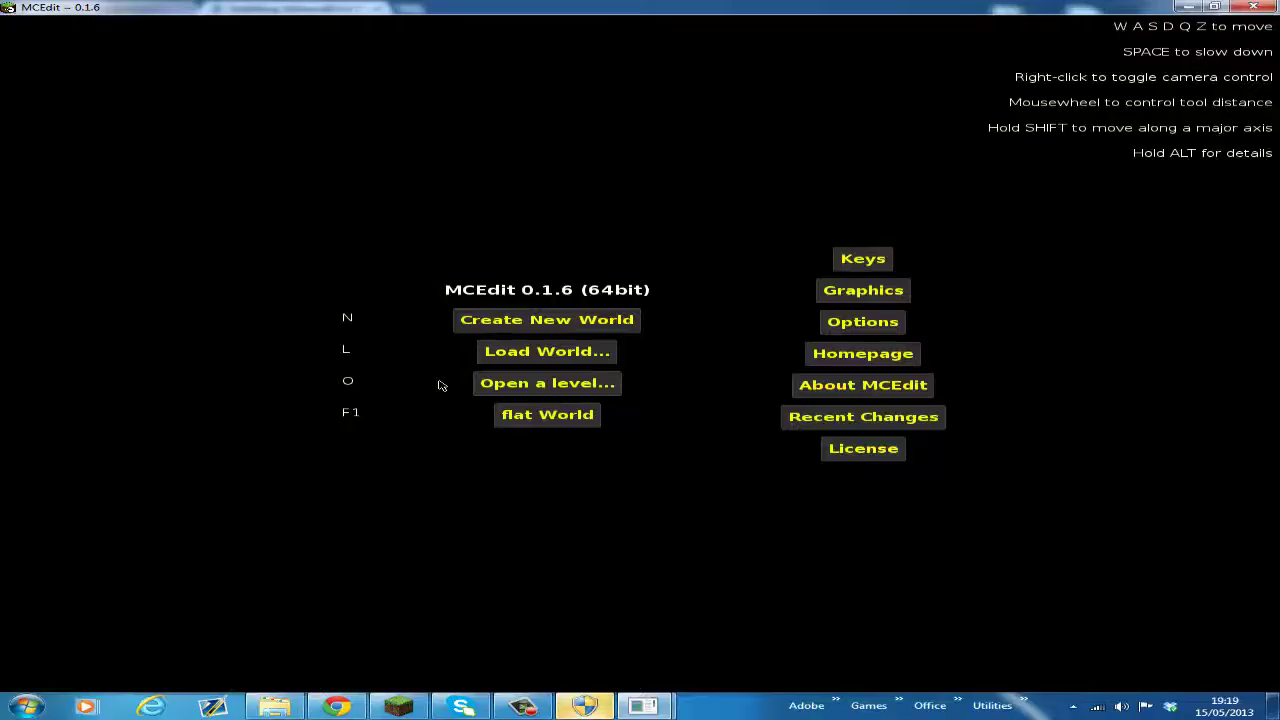
pyautogui.click(574, 422)
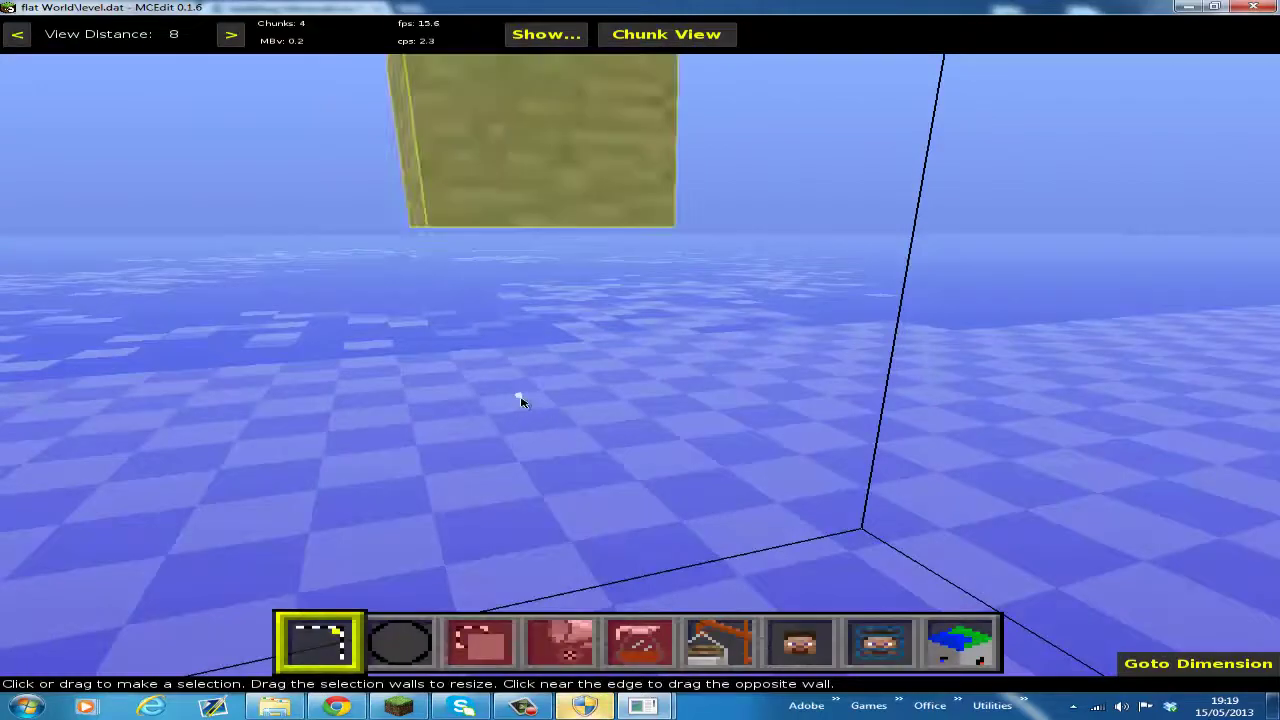
# - Select only the chest block inside the fenced pen and inspect the chest's item list without changing it
pyautogui.press('space')
pyautogui.moveTo(566, 394); pyautogui.dragTo(594, 439, button='right')
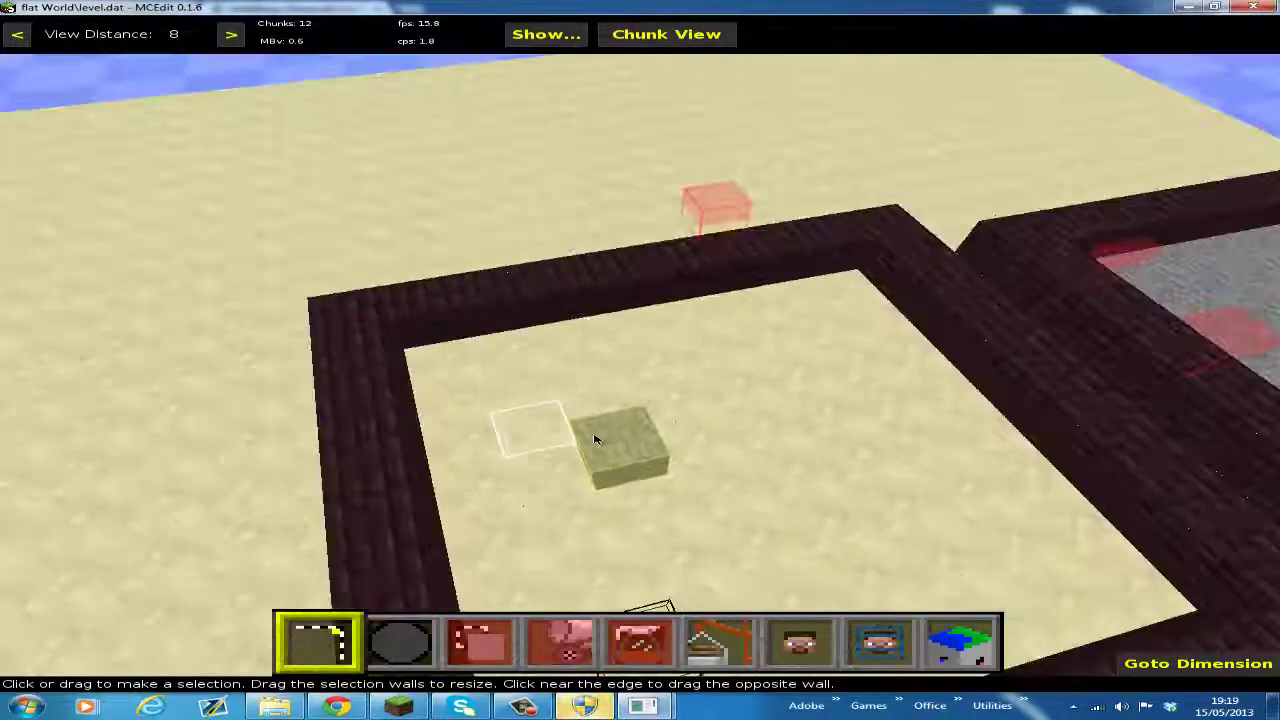
pyautogui.click(594, 440)
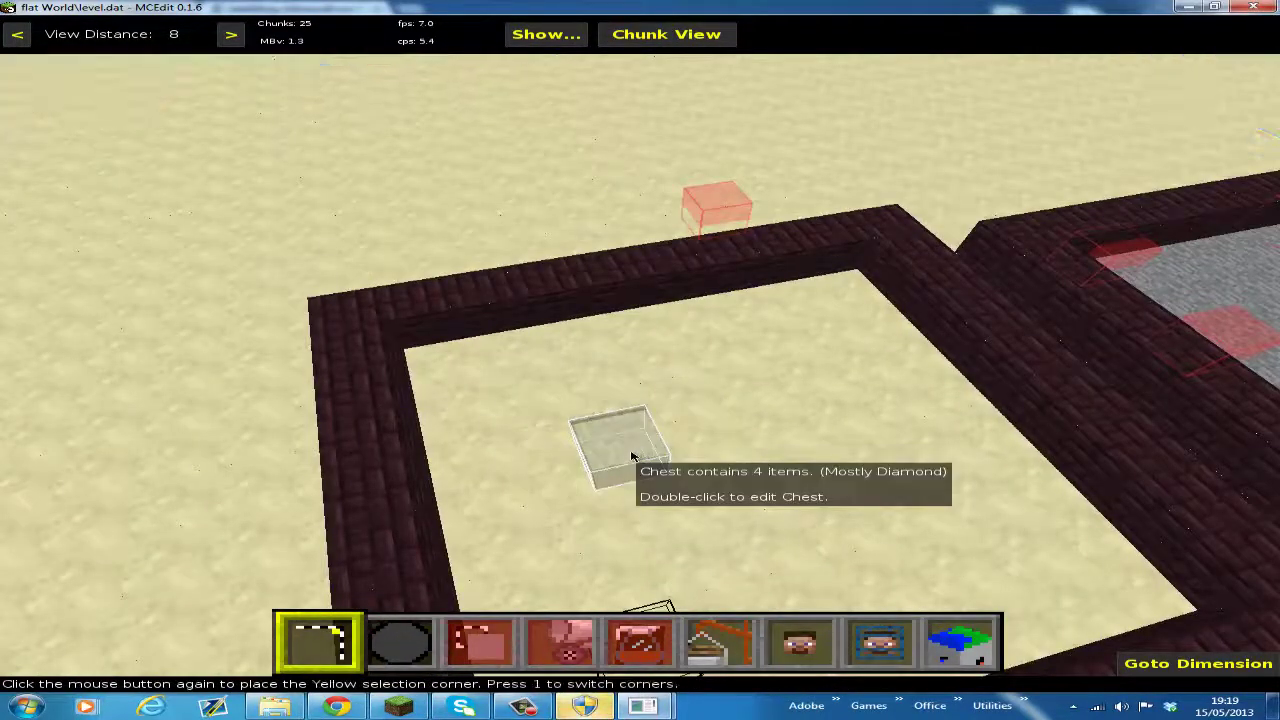
pyautogui.click(627, 462)
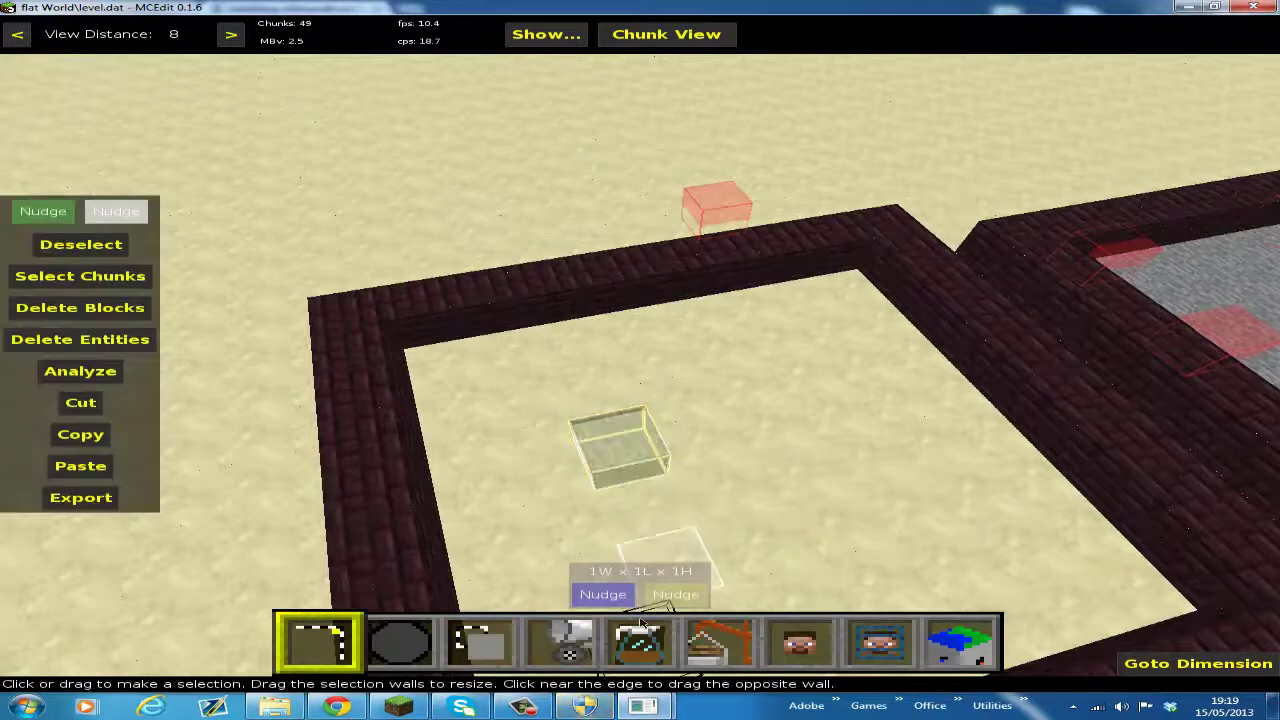
pyautogui.doubleClick(627, 458)
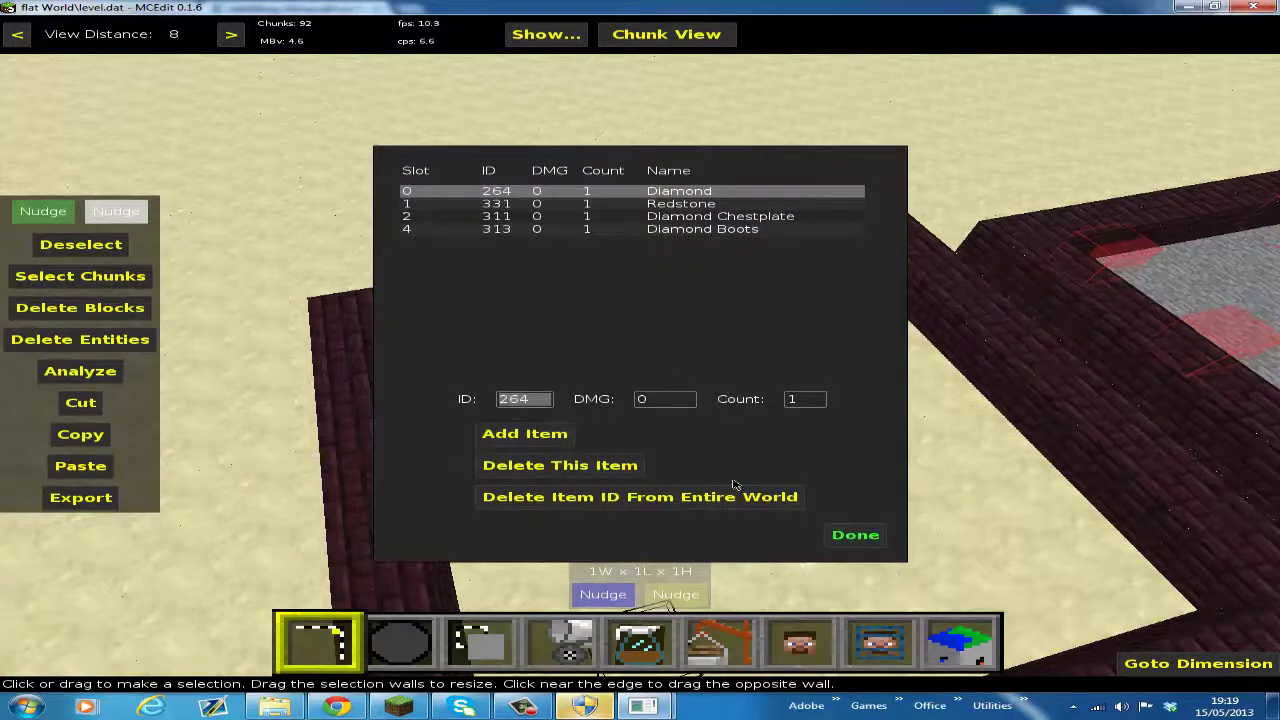
pyautogui.press('Escape')
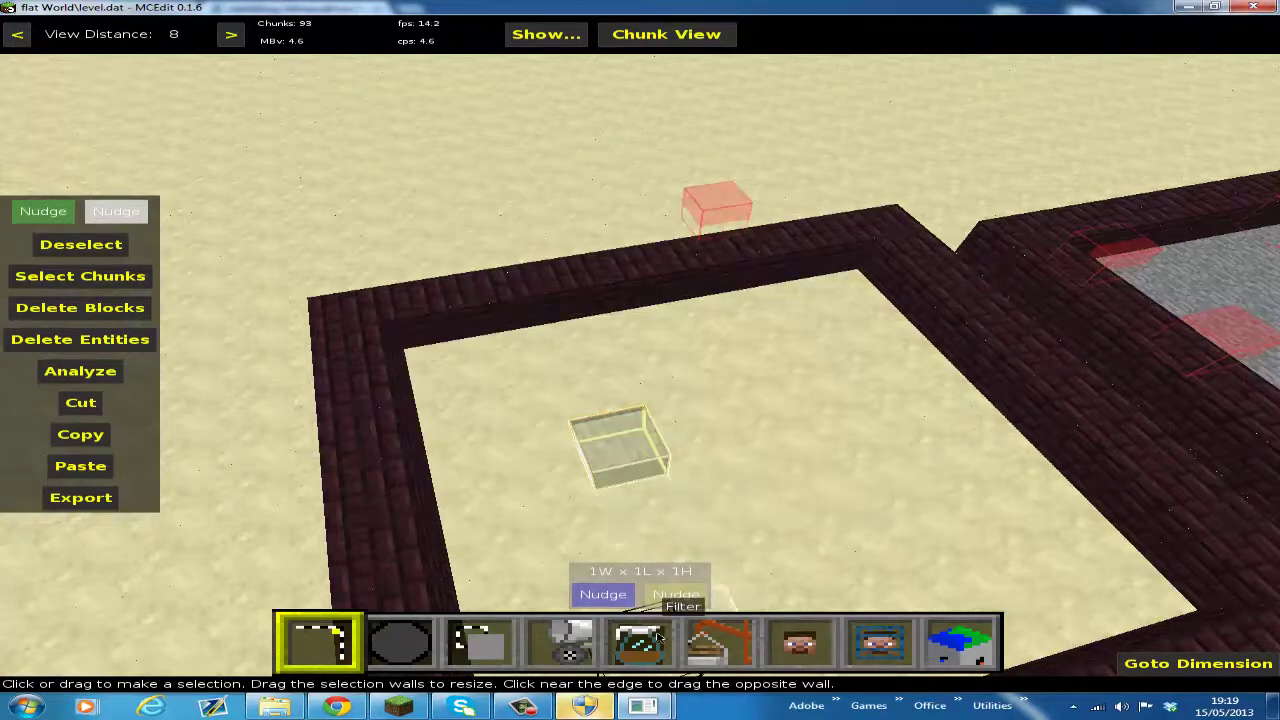
# - Choose the Create Geared Mobs filter for the selected chest, with Skeleton as the mob and a head drop of 10%
pyautogui.click(640, 643)
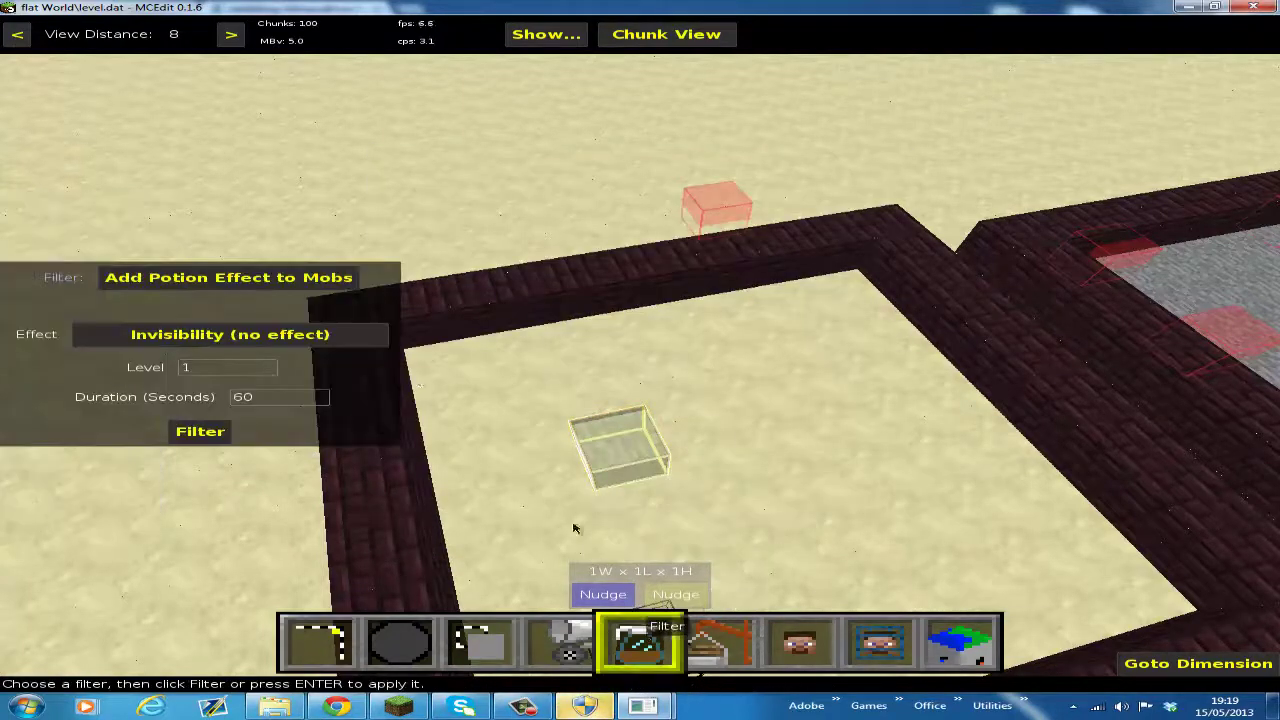
pyautogui.click(272, 285)
pyautogui.click(192, 368)
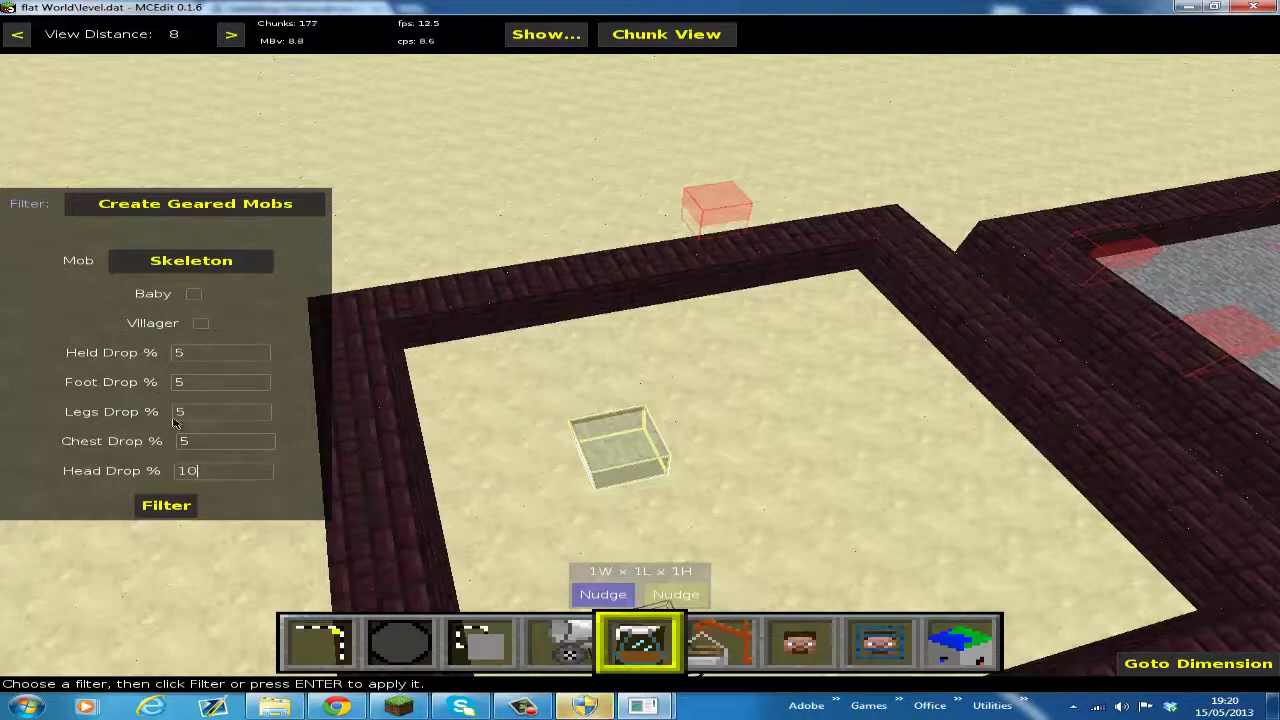
# - Set the held, foot, legs and chest drop chances to 0%, apply the filter to the chest and save the world
pyautogui.click(197, 359)
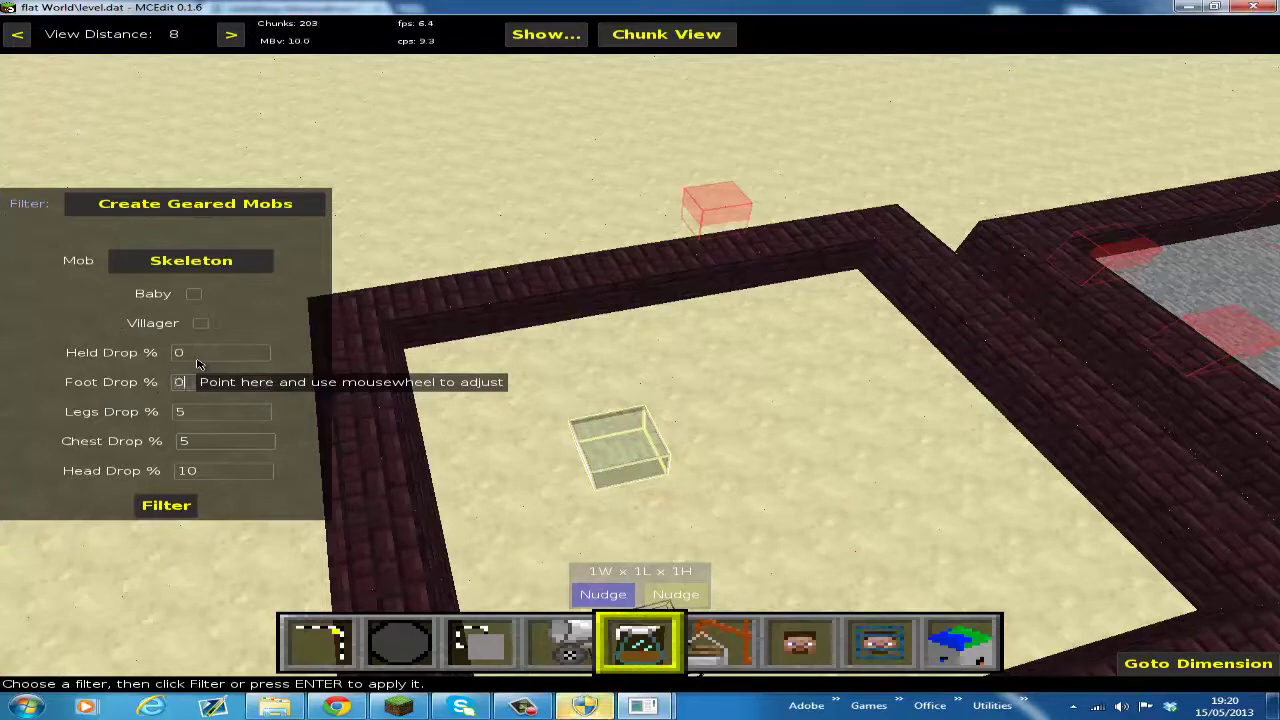
pyautogui.click(188, 506)
pyautogui.hotkey('ctrl', 's')
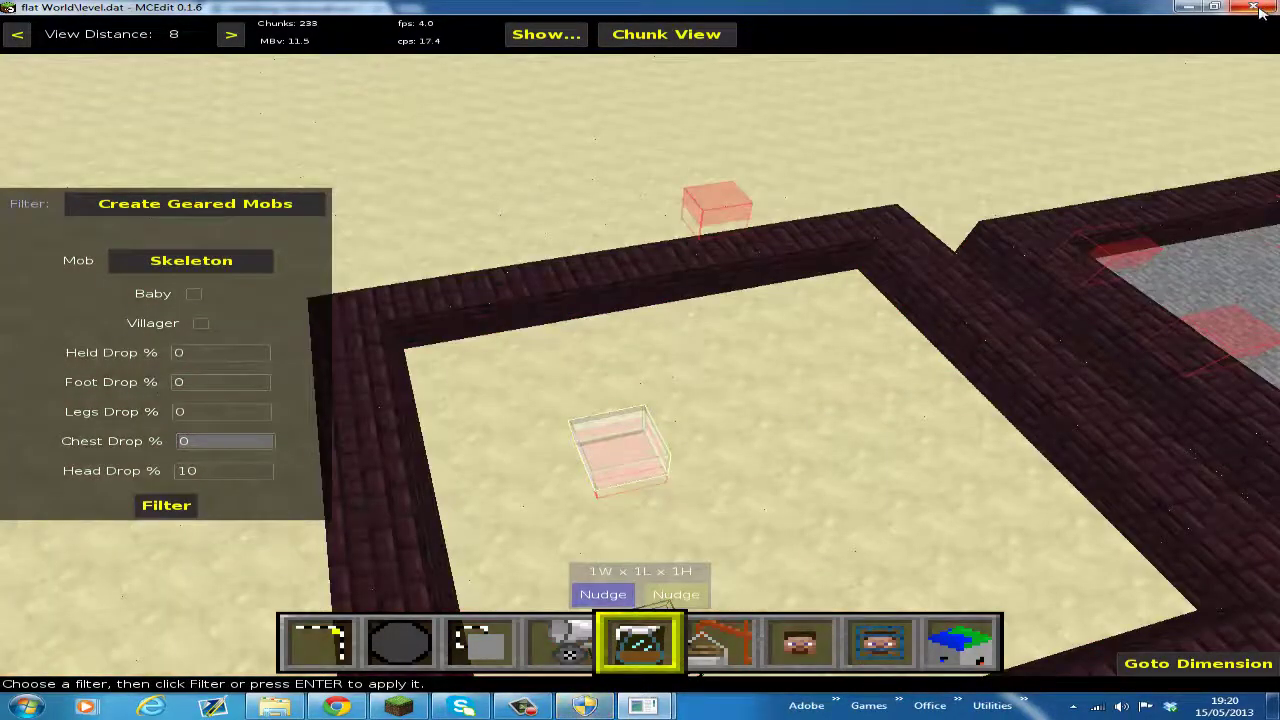
# - Close MCEdit and load flat World as a singleplayer game in Minecraft
pyautogui.click(1260, 12)
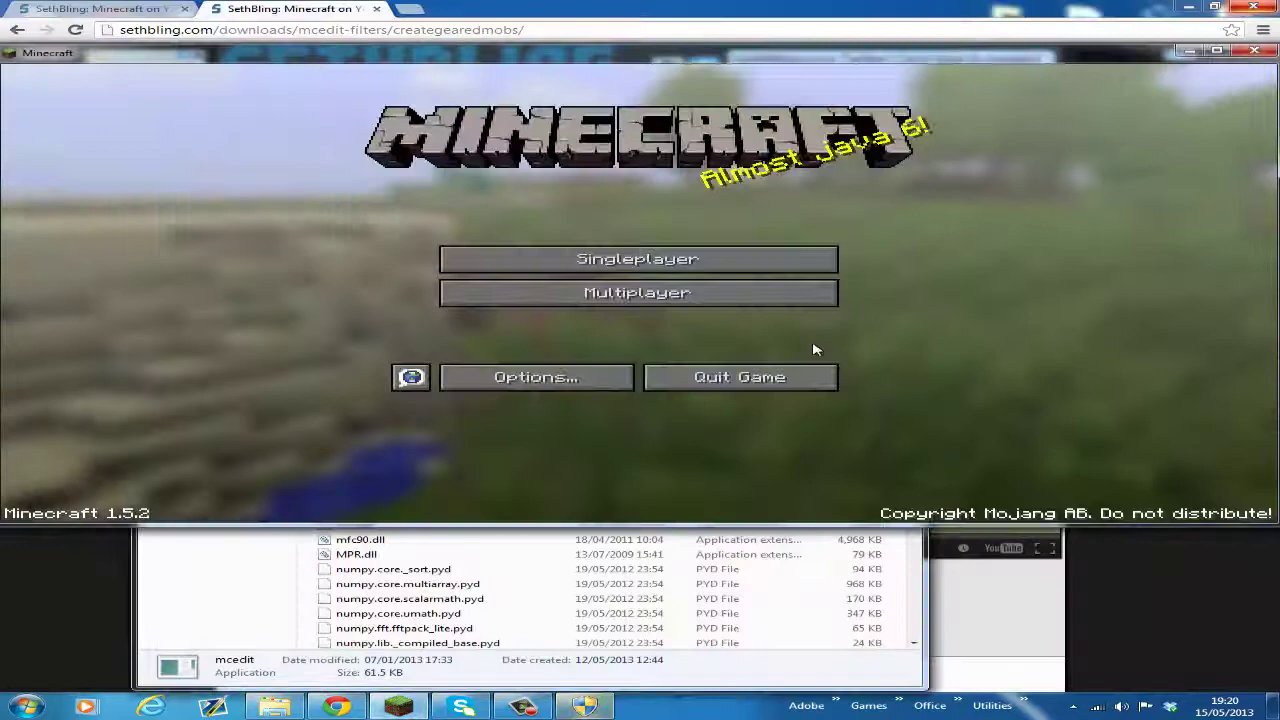
pyautogui.click(628, 253)
pyautogui.click(574, 271)
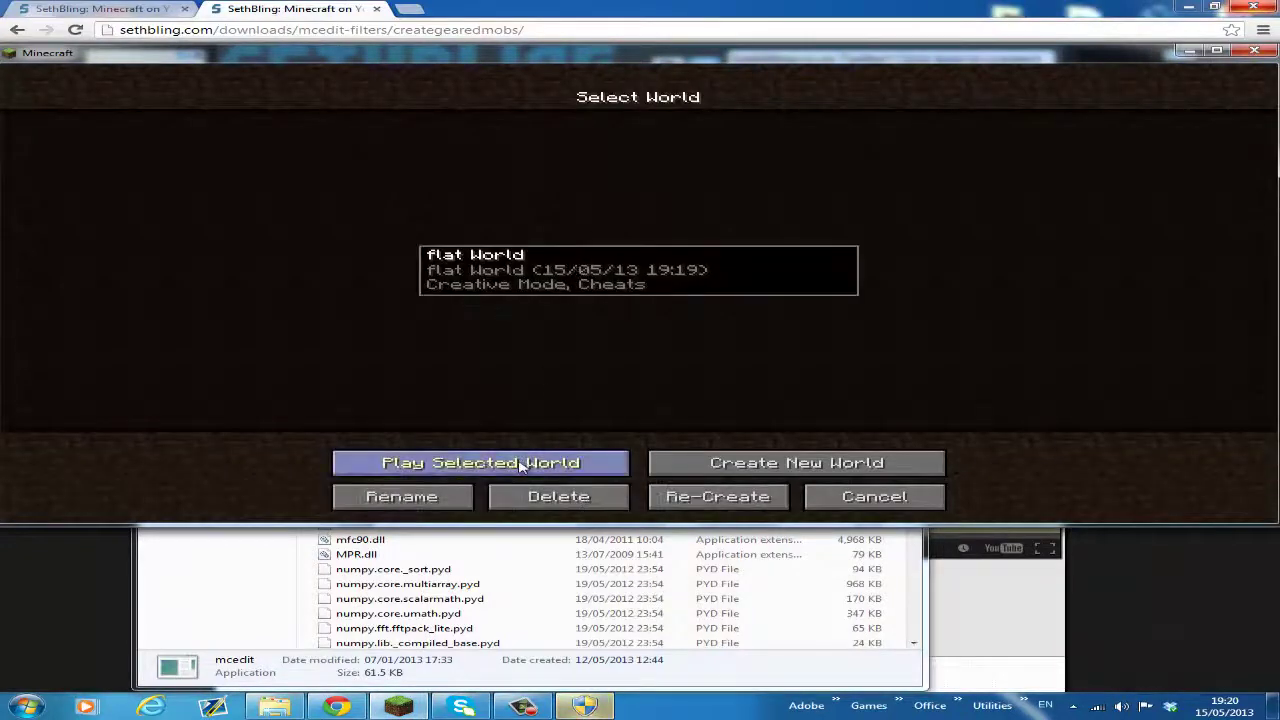
pyautogui.click(574, 459)
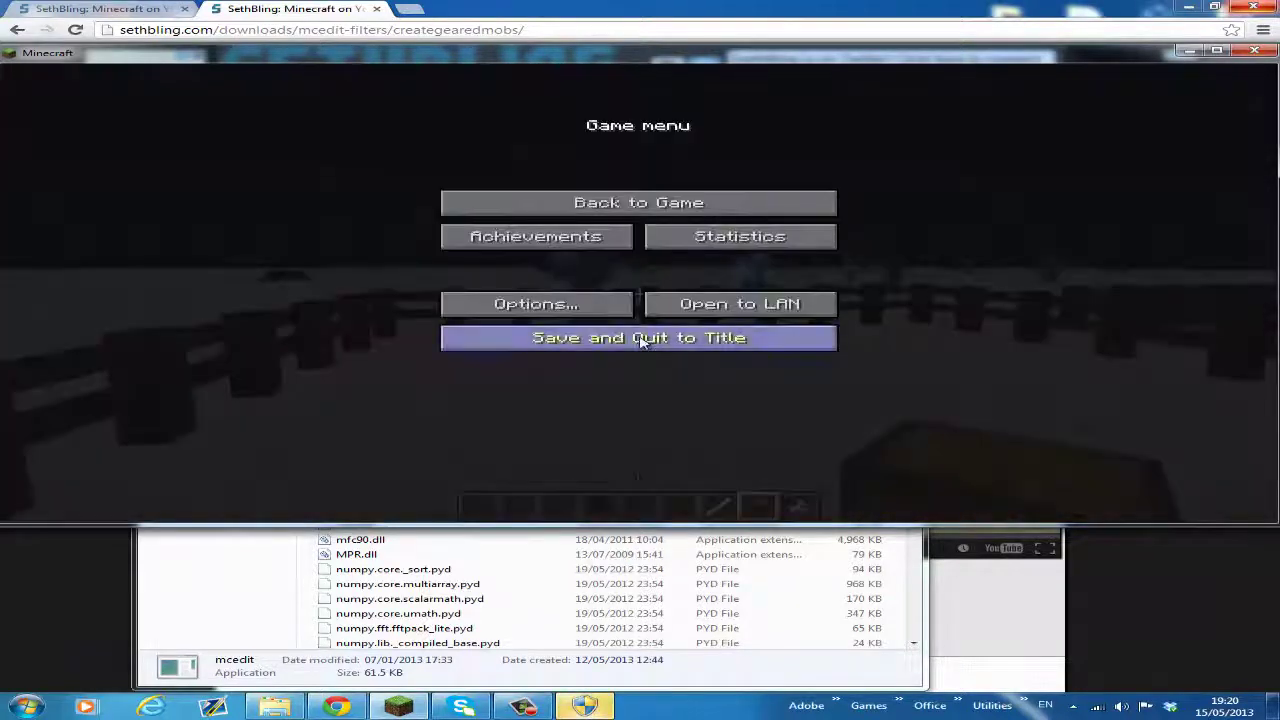
# - Save flat World and quit to the title screen
pyautogui.click(640, 340)
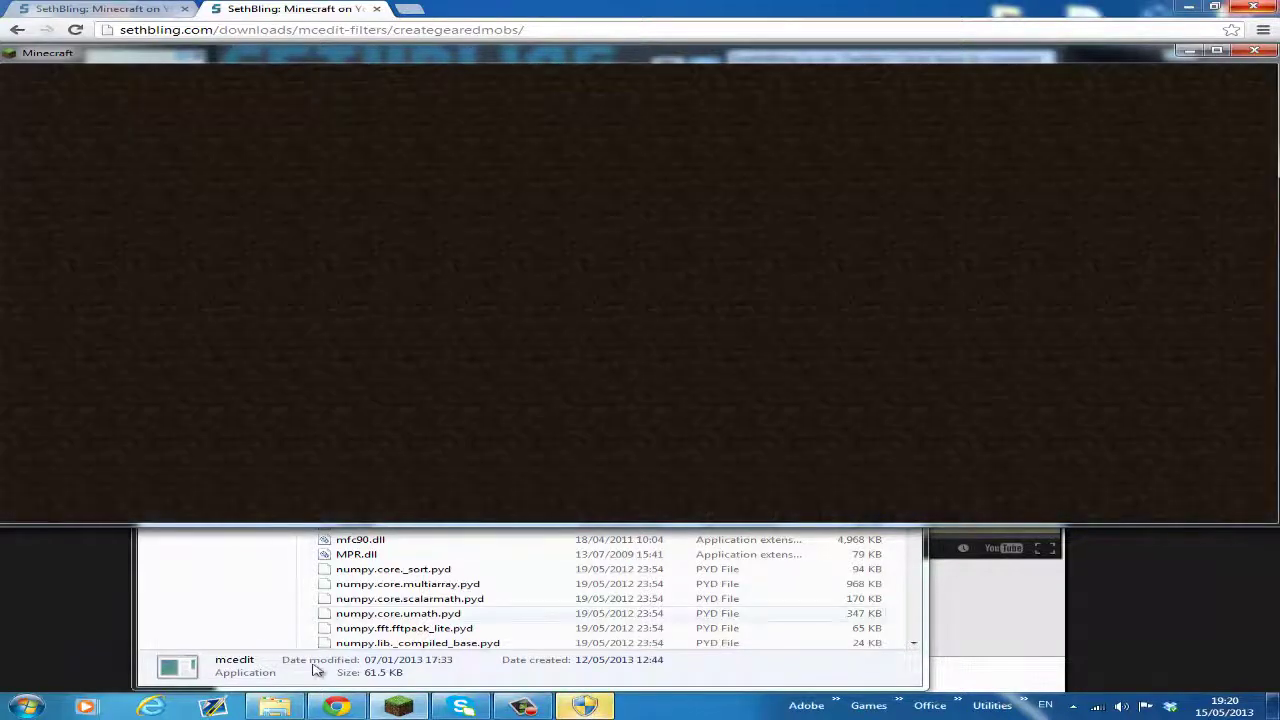
# - Launch mcedit from the MCEdit-0.1.6.win-amd64 folder and open flat World
pyautogui.click(229, 614)
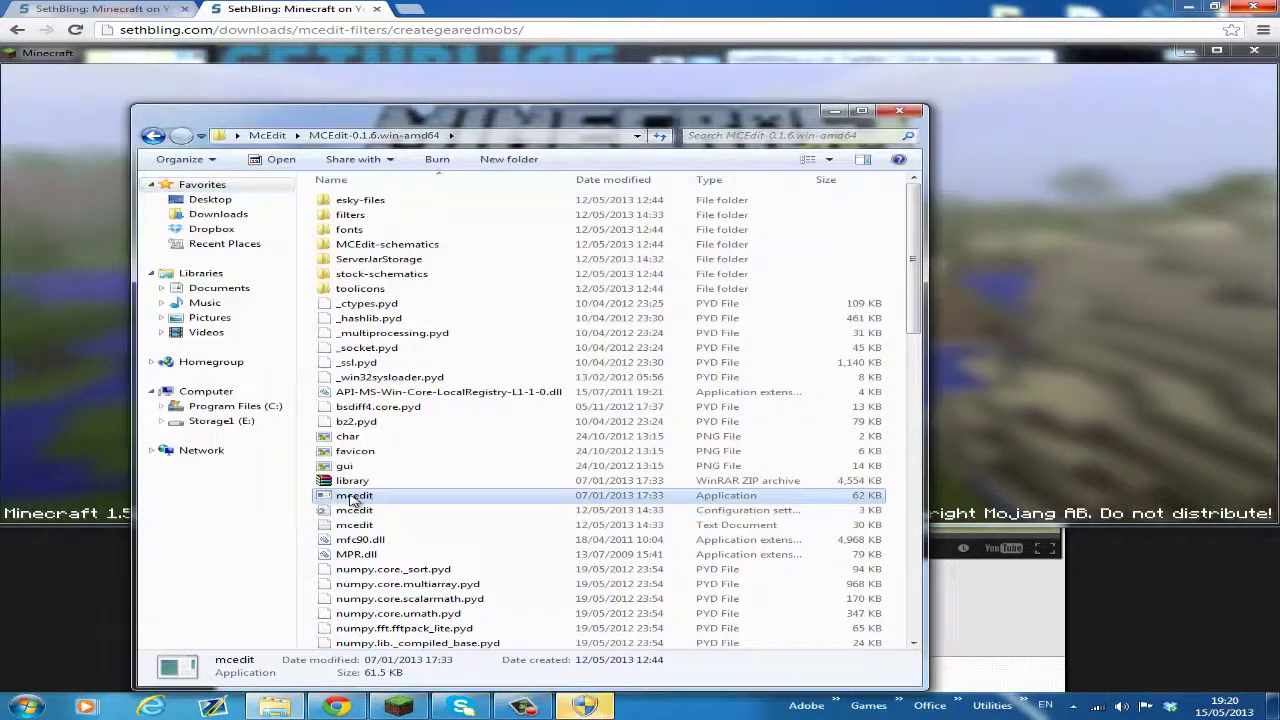
pyautogui.doubleClick(352, 497)
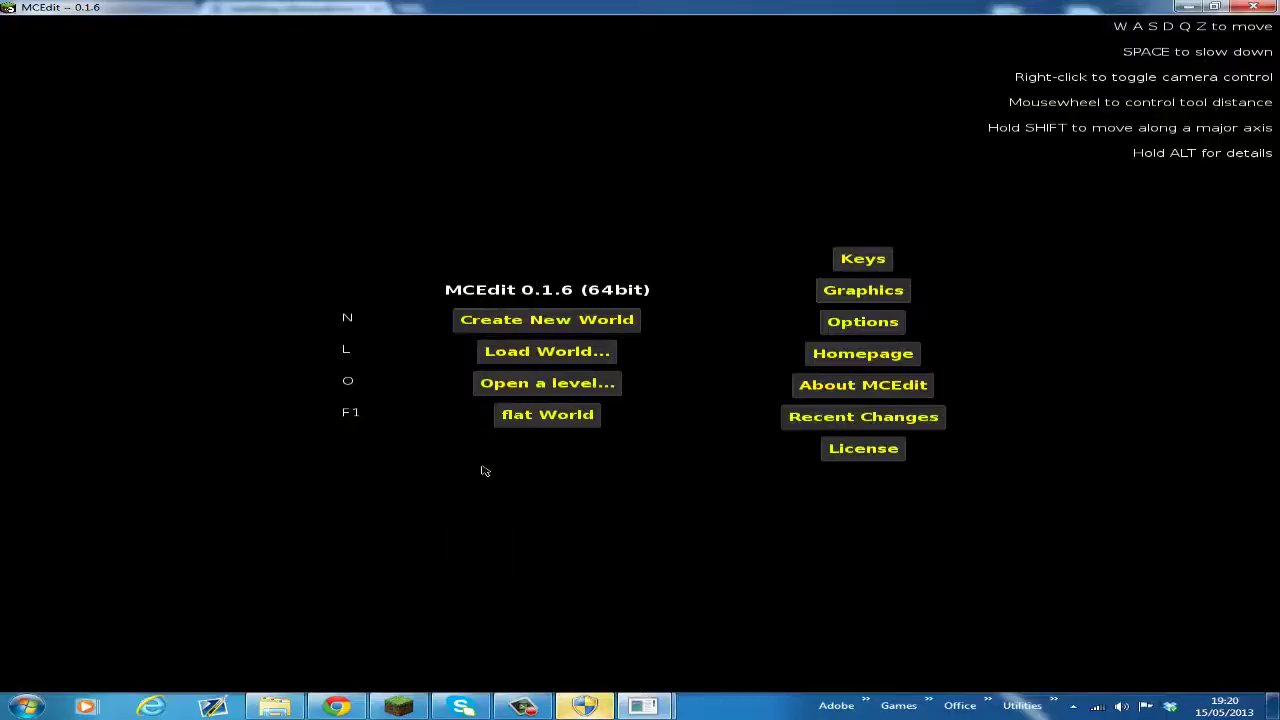
pyautogui.click(560, 407)
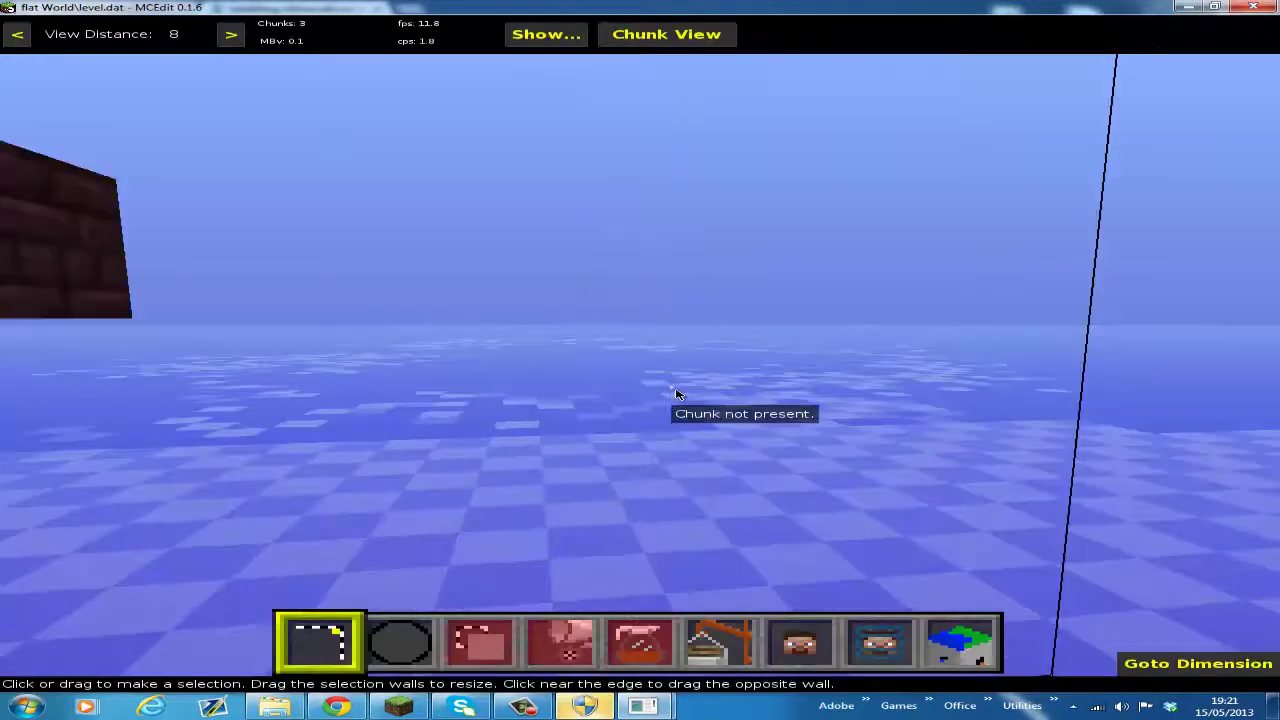
# - Select a 3W x 5L x 3H region around the mob in the corner of the fenced sand pen
pyautogui.press('space')
pyautogui.moveTo(660, 398); pyautogui.dragTo(507, 320, button='right')
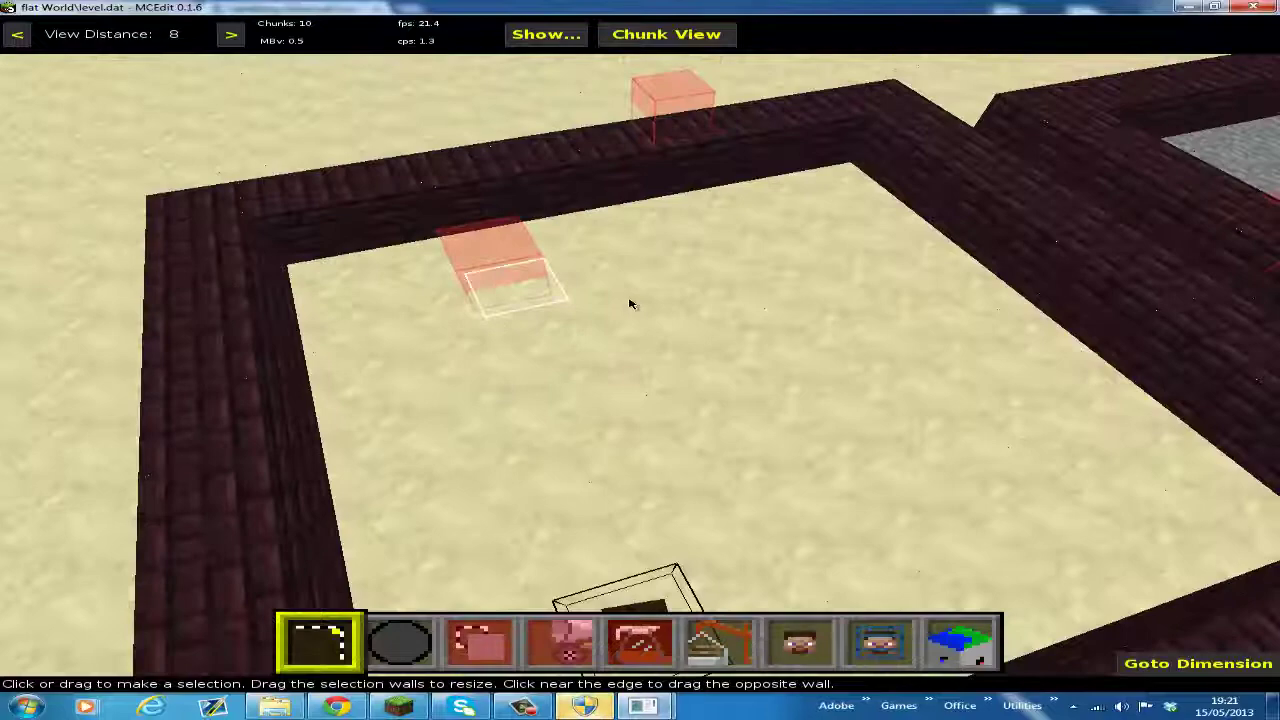
pyautogui.moveTo(629, 303)
pyautogui.mouseDown(button='right')
pyautogui.moveTo(637, 360)
pyautogui.moveTo(631, 288)
pyautogui.mouseUp(button='right')
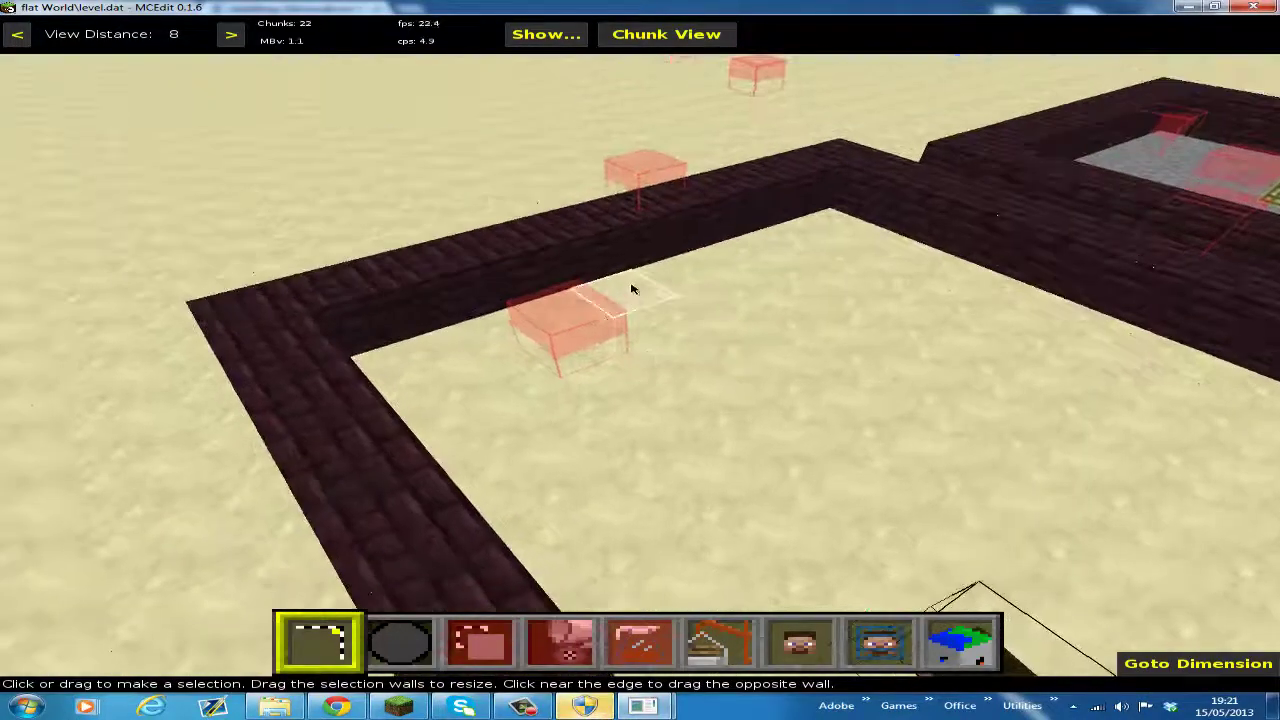
pyautogui.moveTo(671, 285); pyautogui.dragTo(481, 440)
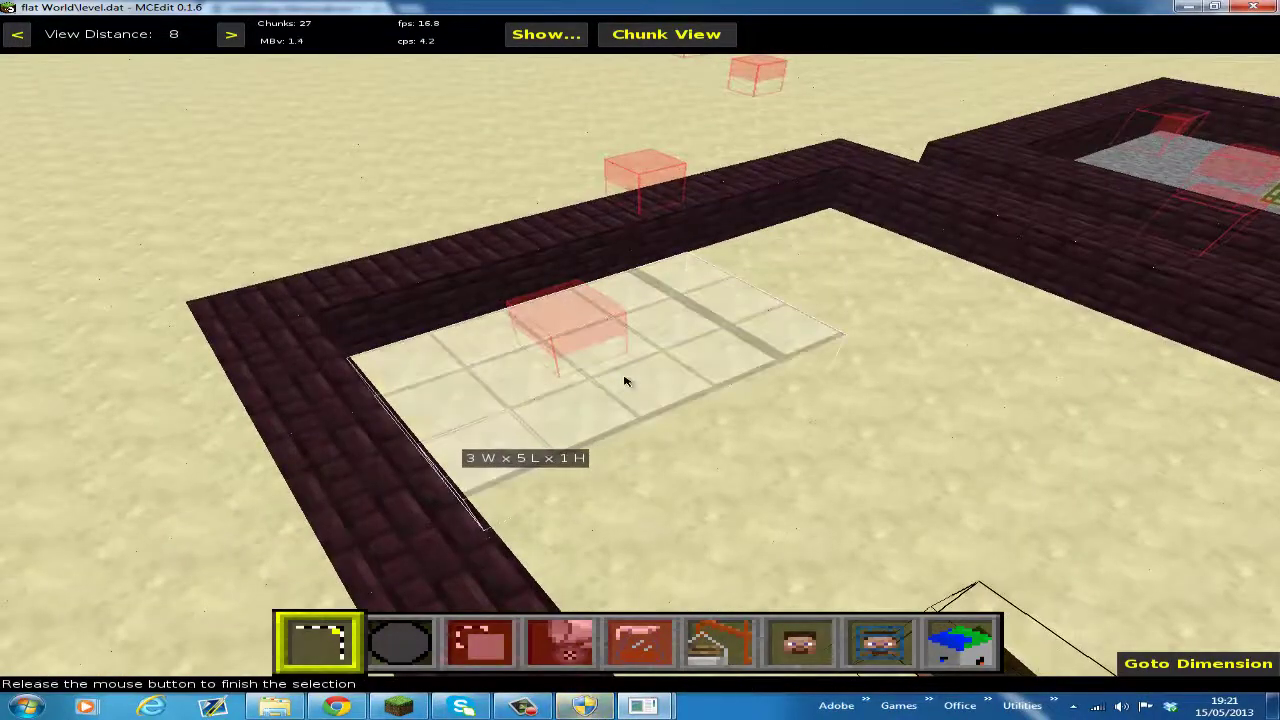
pyautogui.moveTo(700, 350); pyautogui.dragTo(481, 309)
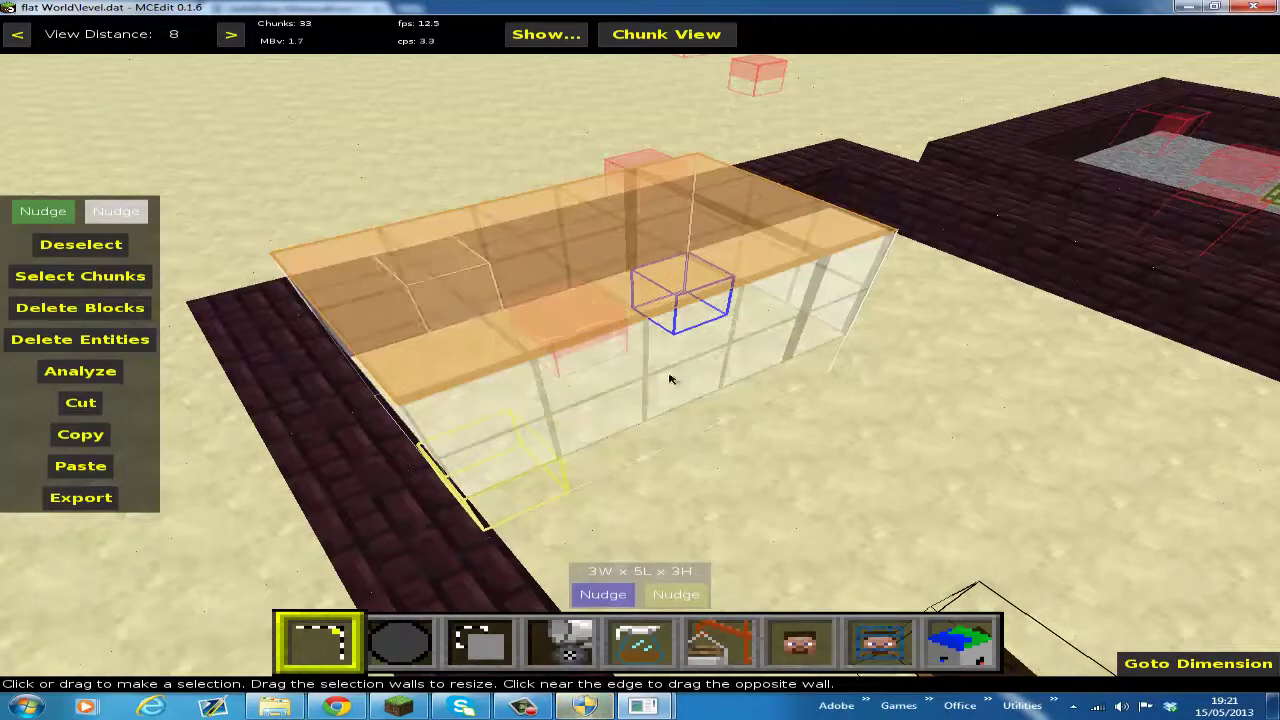
# - Choose the Add Potion Effect to Mobs filter for the selected region
pyautogui.click(640, 640)
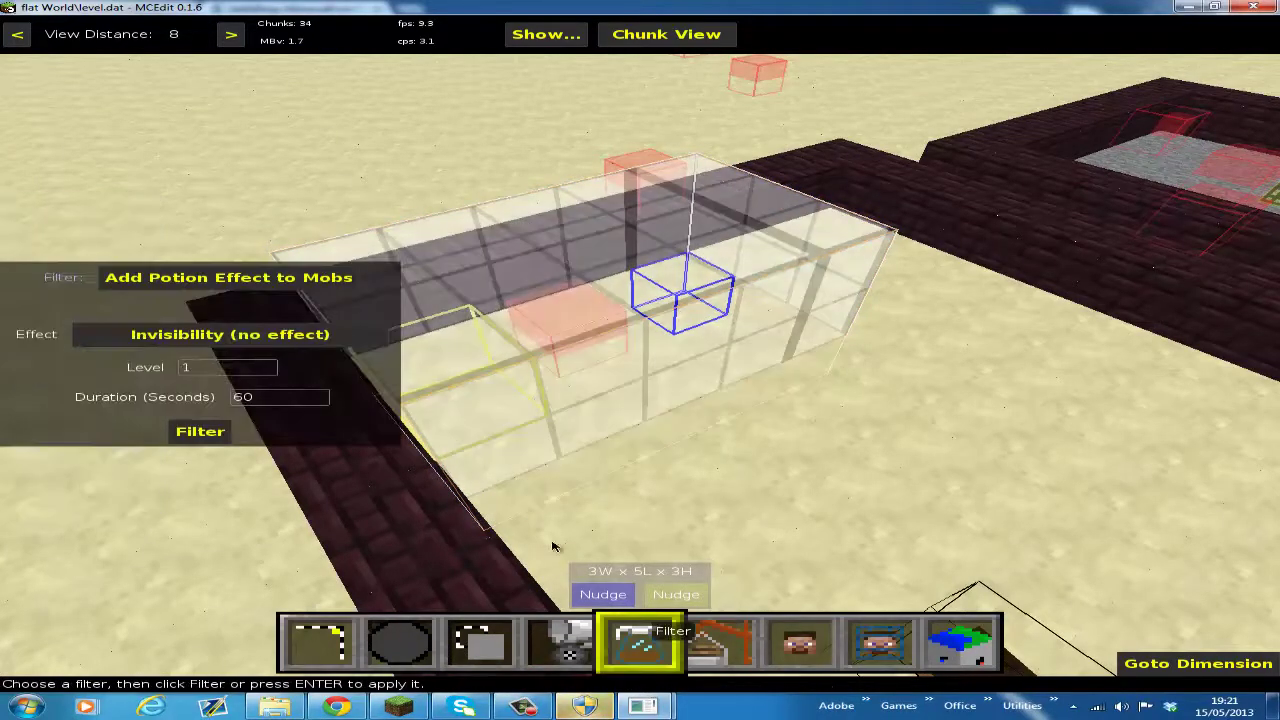
pyautogui.click(246, 281)
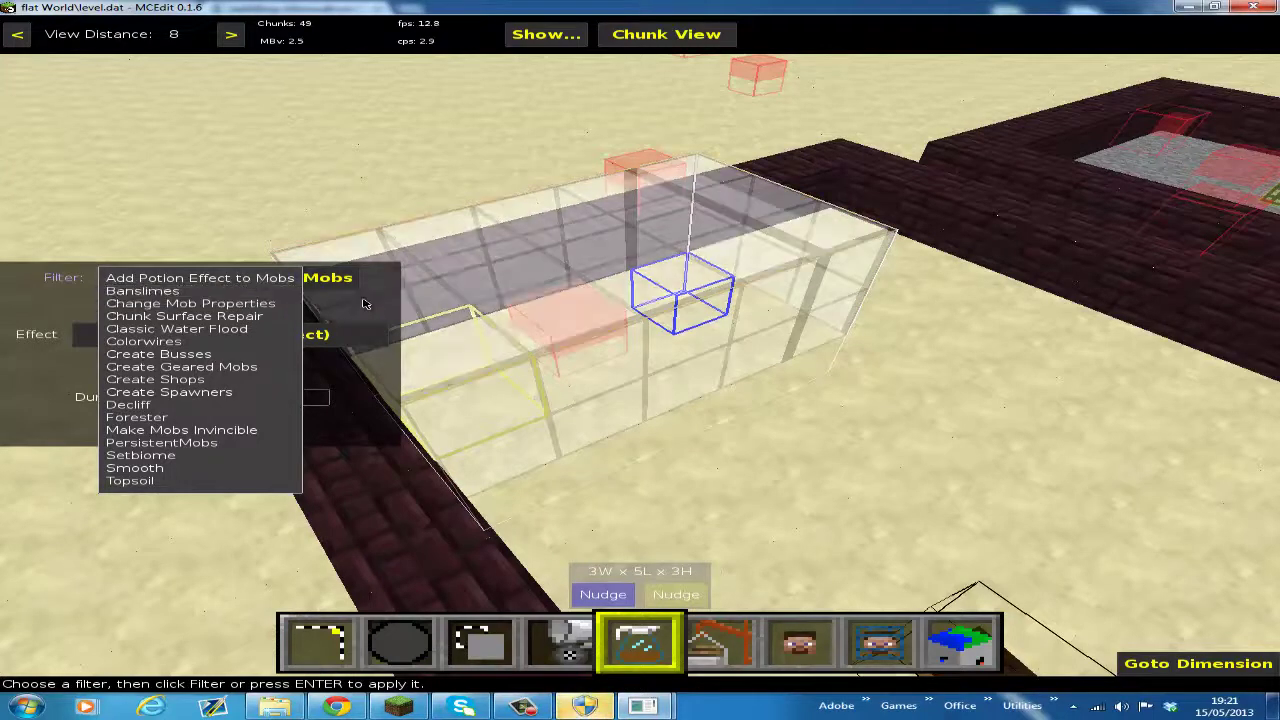
pyautogui.click(238, 280)
pyautogui.click(226, 282)
pyautogui.click(211, 279)
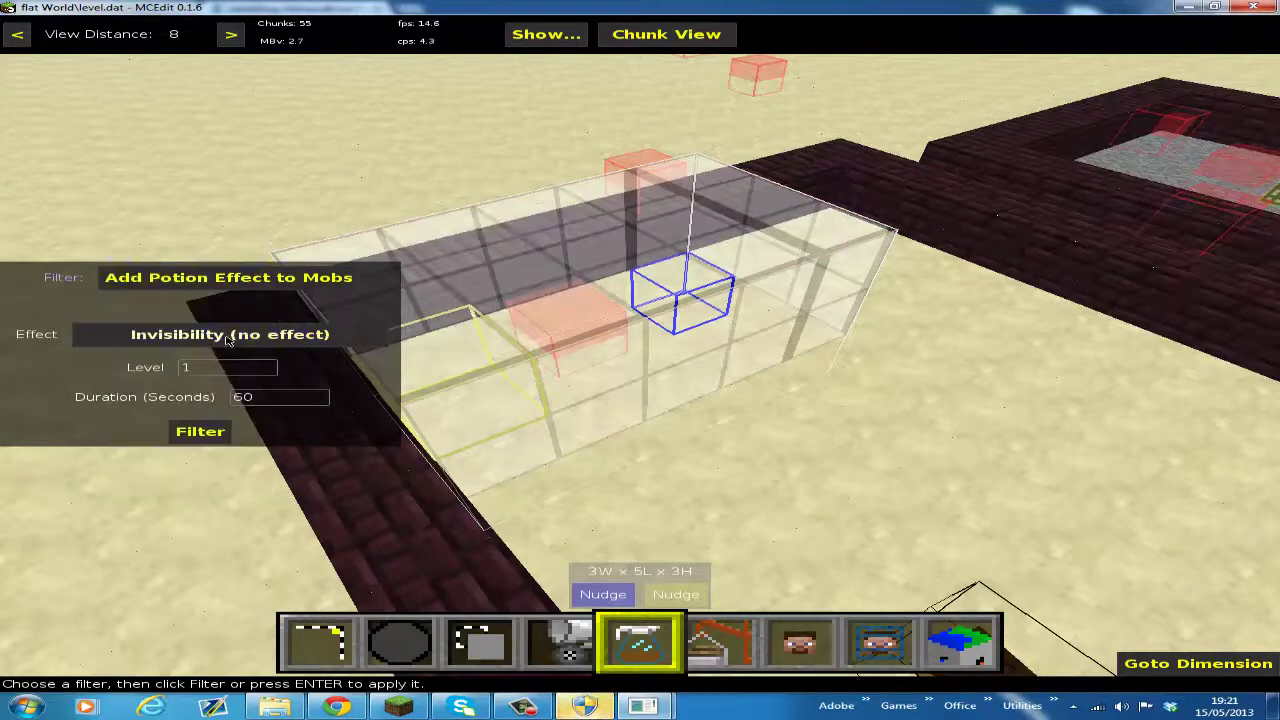
# - Apply the Strength effect at level 5 for 9999 seconds to the selected mob and save the world
pyautogui.click(226, 338)
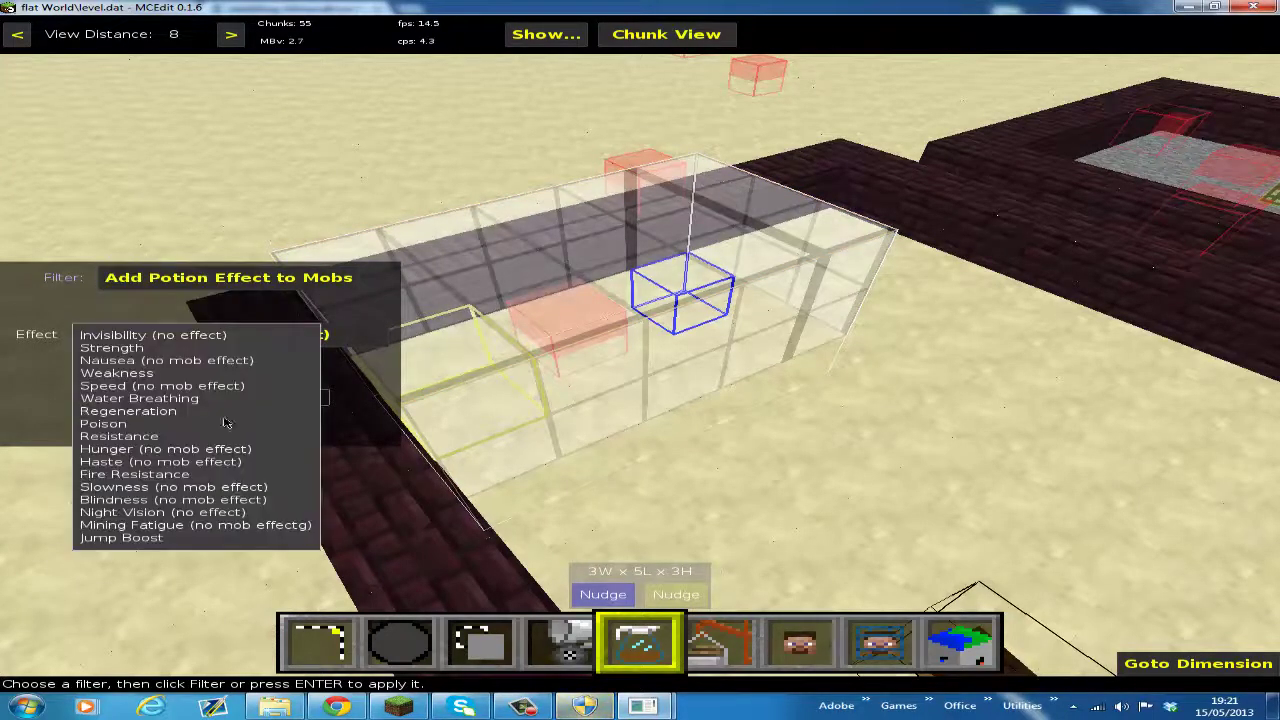
pyautogui.click(168, 426)
pyautogui.click(226, 343)
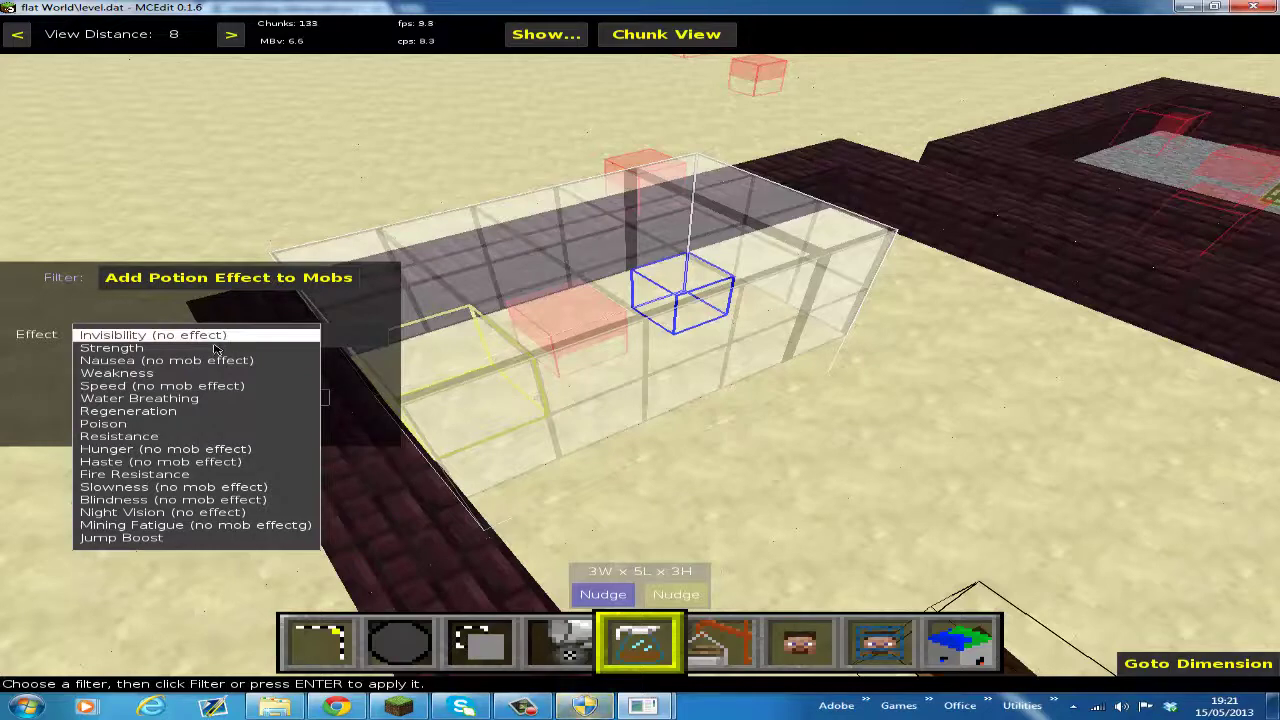
pyautogui.click(211, 349)
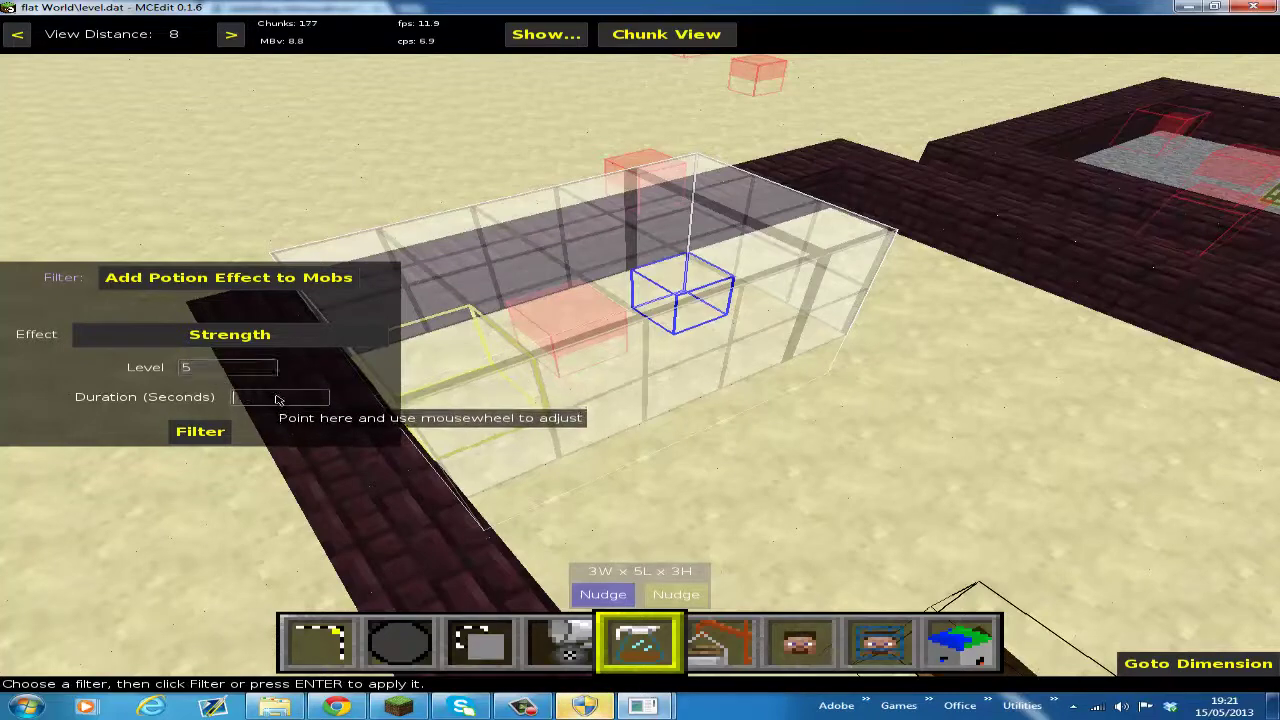
pyautogui.click(212, 440)
pyautogui.click(340, 336)
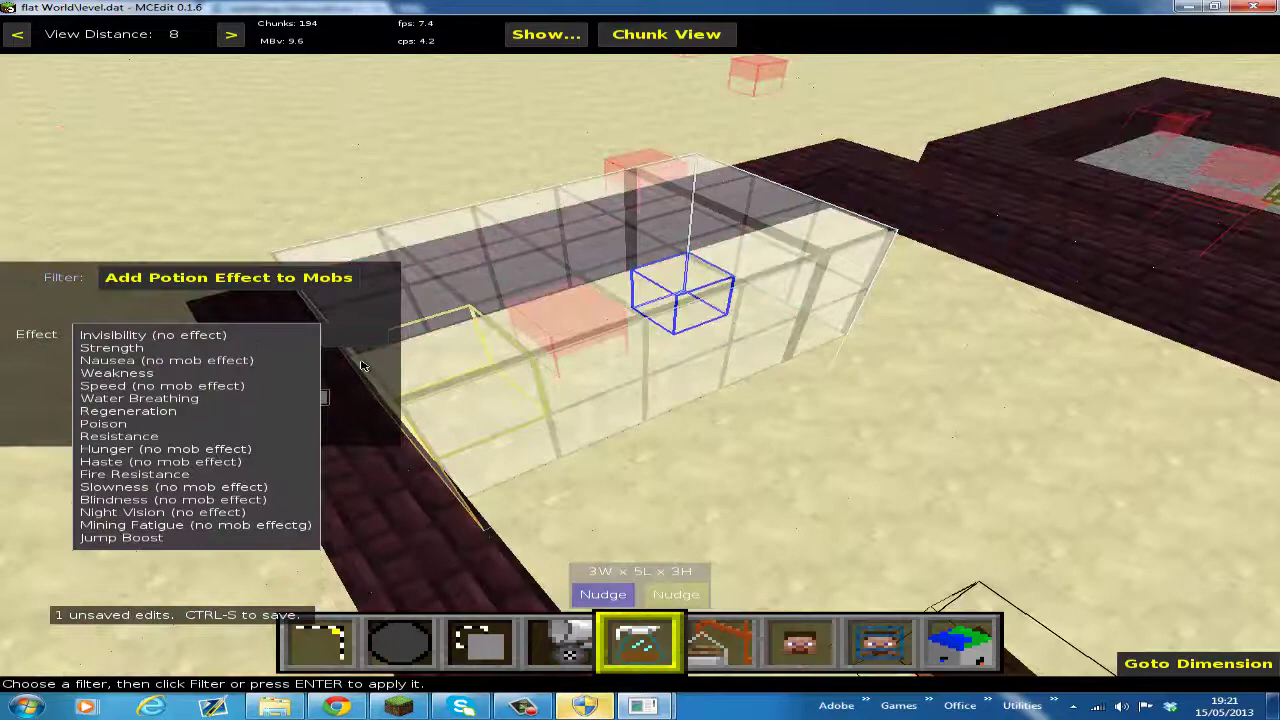
pyautogui.click(364, 367)
pyautogui.hotkey('ctrl', 's')
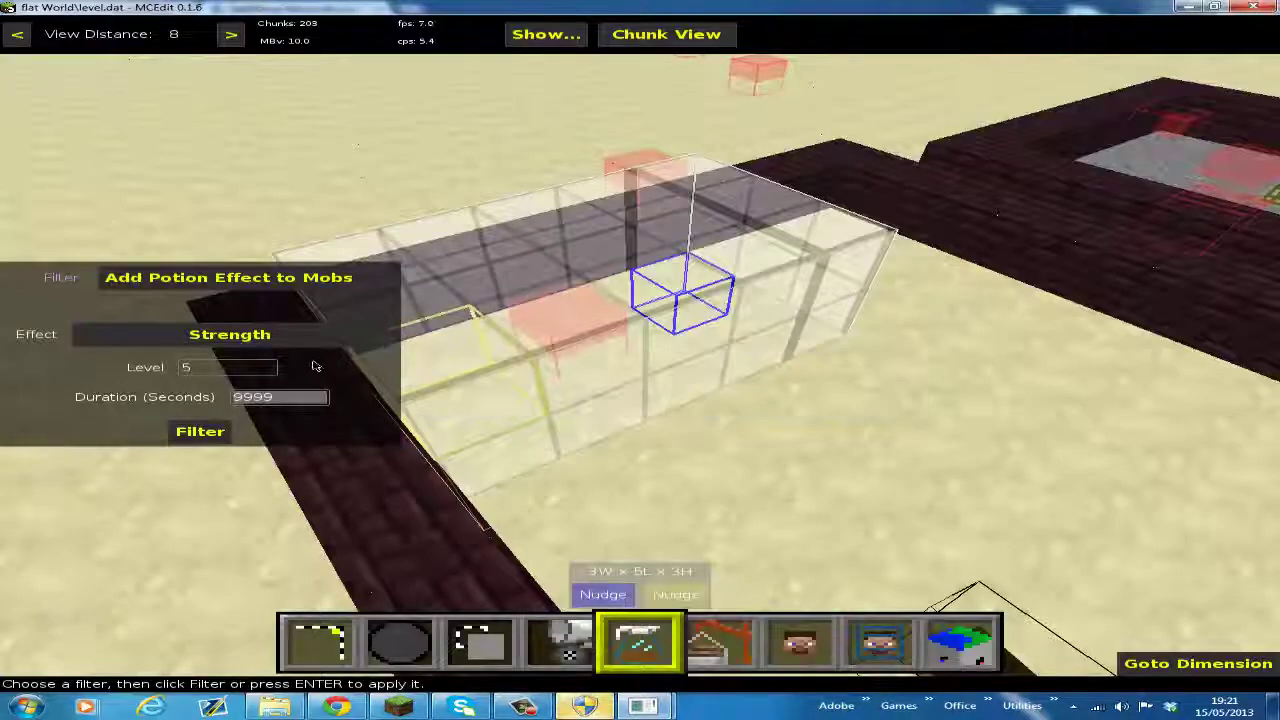
# - Apply the Water Breathing effect to the selected mob and save the world
pyautogui.click(295, 346)
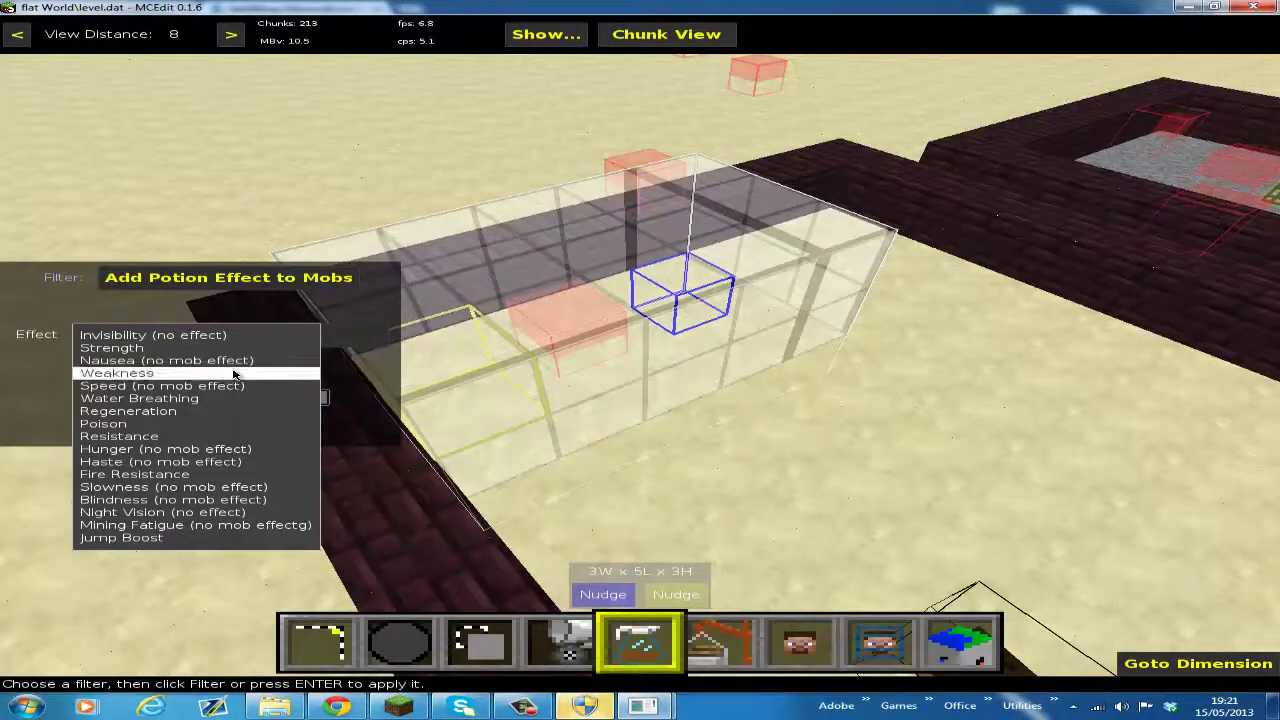
pyautogui.click(211, 400)
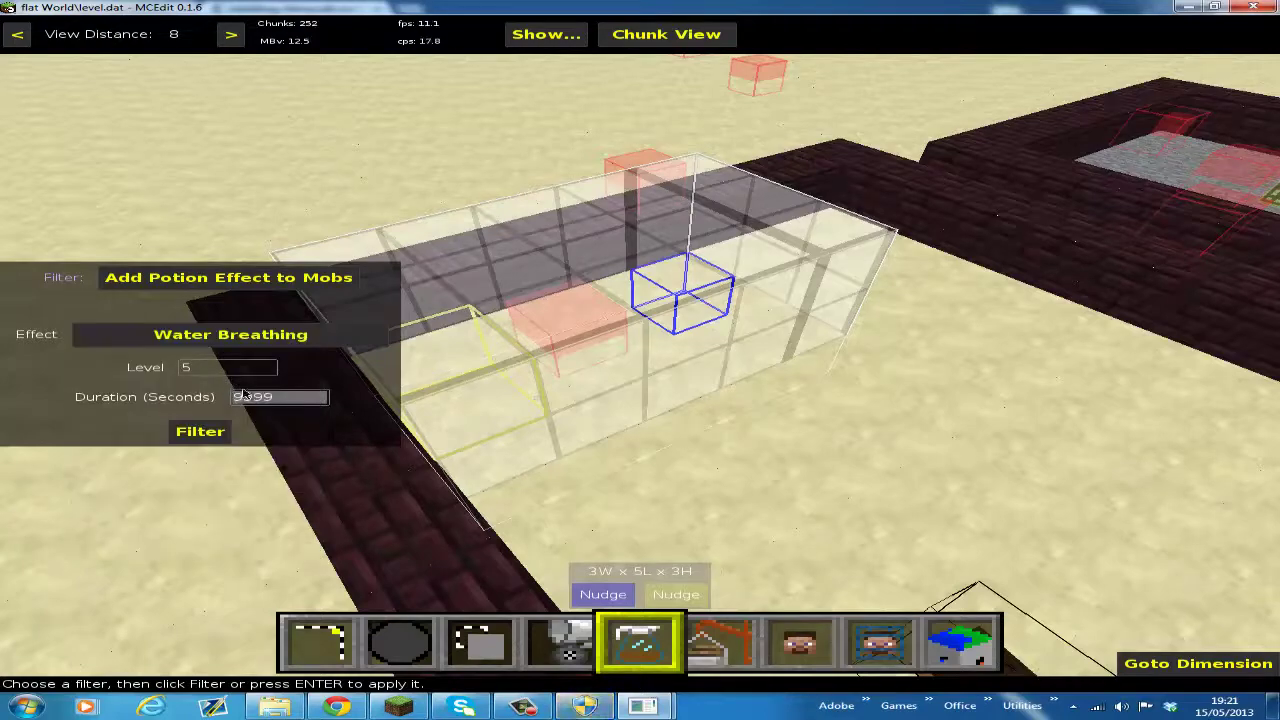
pyautogui.click(200, 432)
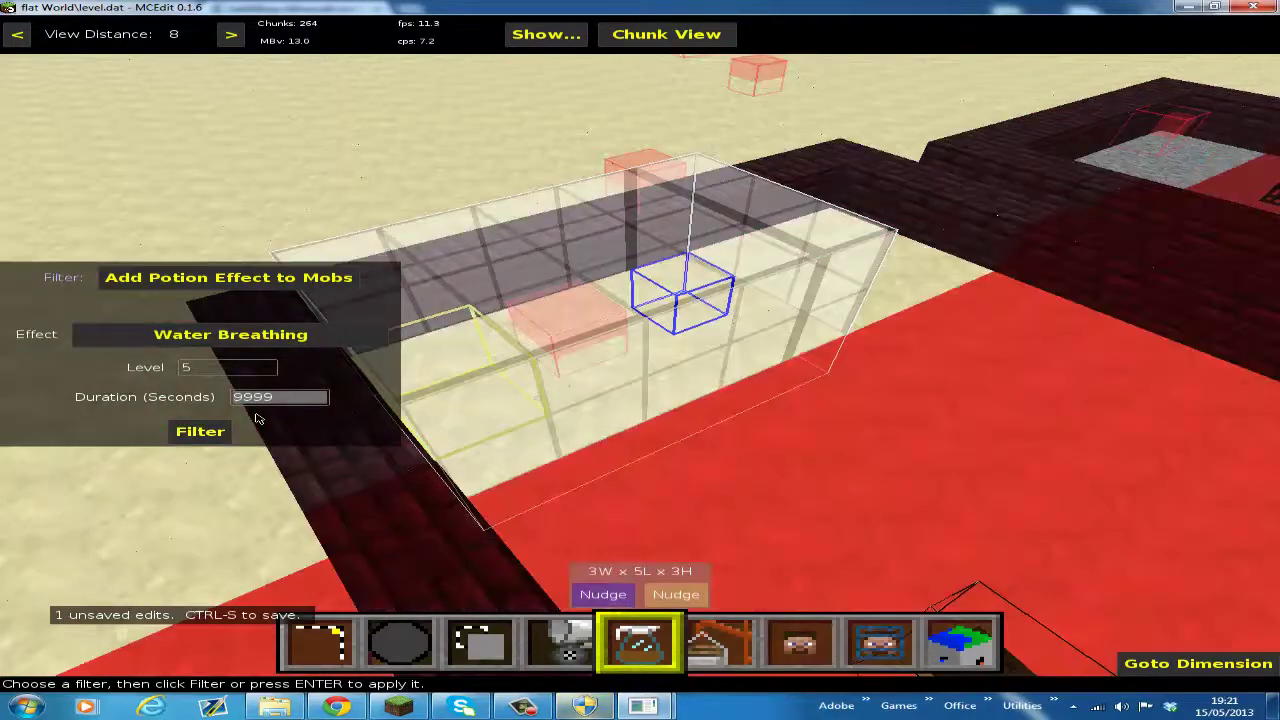
pyautogui.press('Escape')
pyautogui.hotkey('ctrl', 's')
# - Apply the Fire Resistance effect to the selected mob and save the world
pyautogui.click(214, 336)
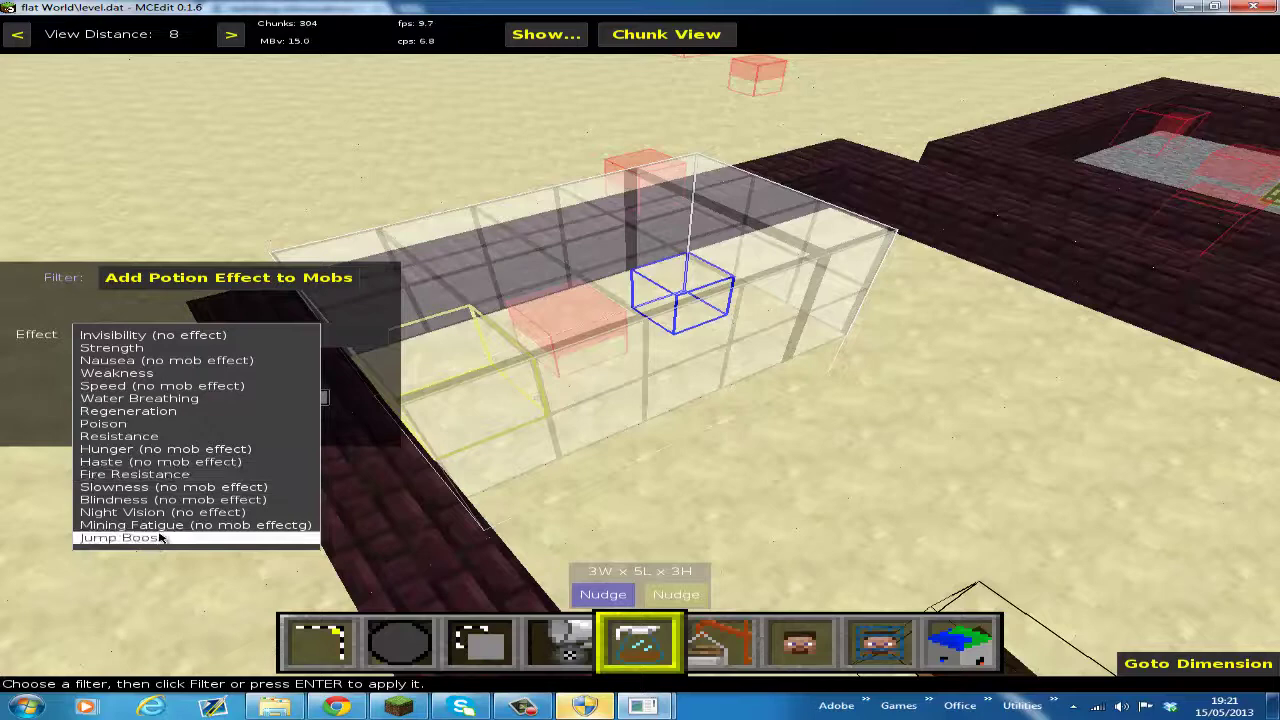
pyautogui.click(153, 476)
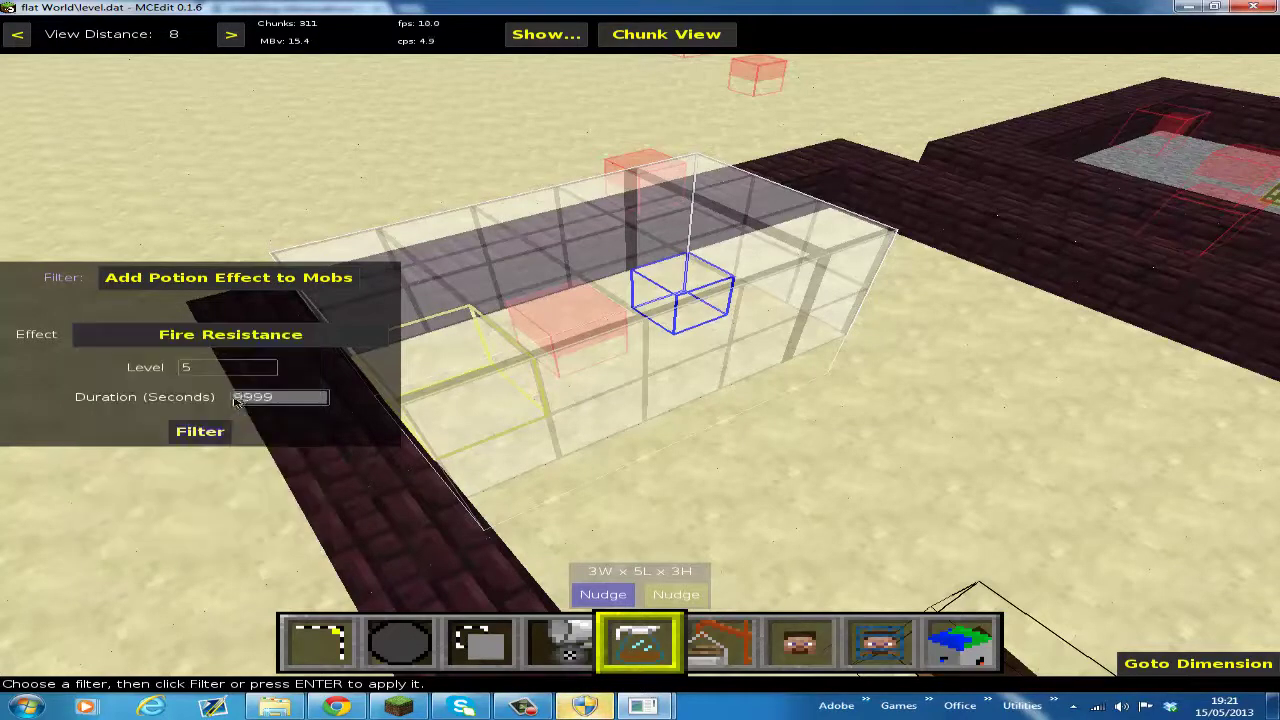
pyautogui.hotkey('ctrl', 's')
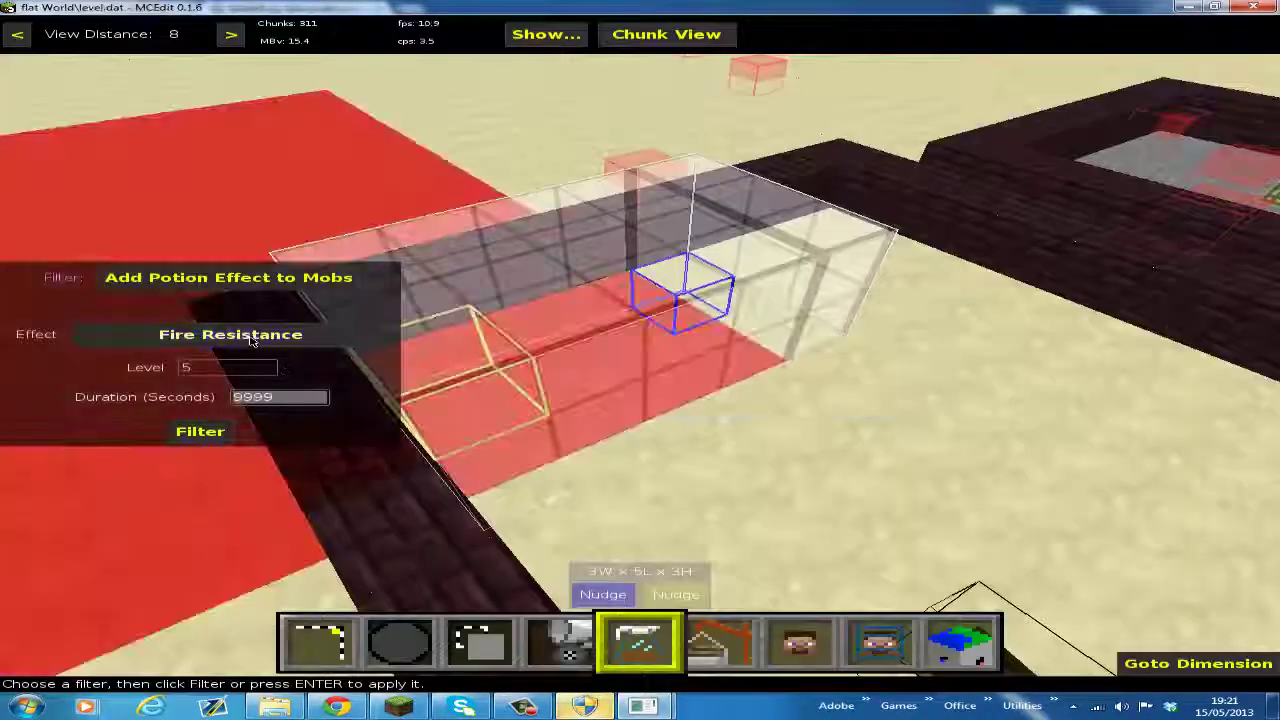
# - Apply the Regeneration effect at level 2 to the selected mob and save the world
pyautogui.click(251, 338)
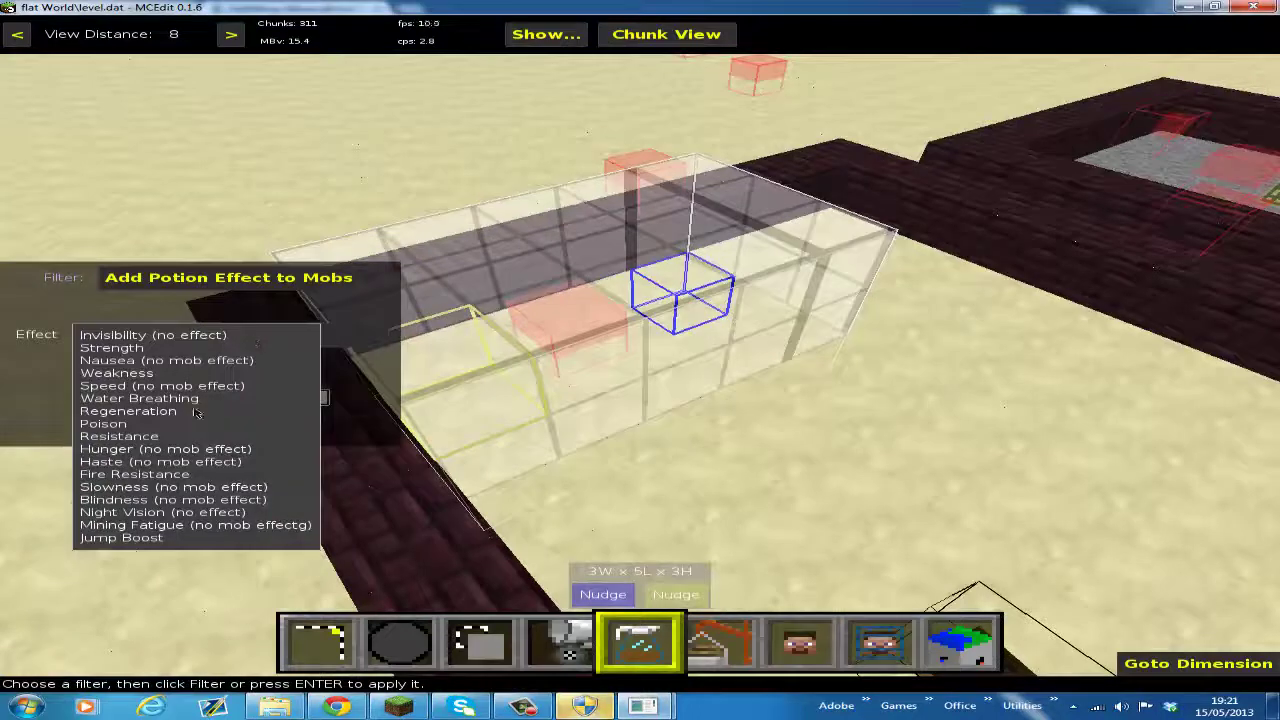
pyautogui.click(141, 411)
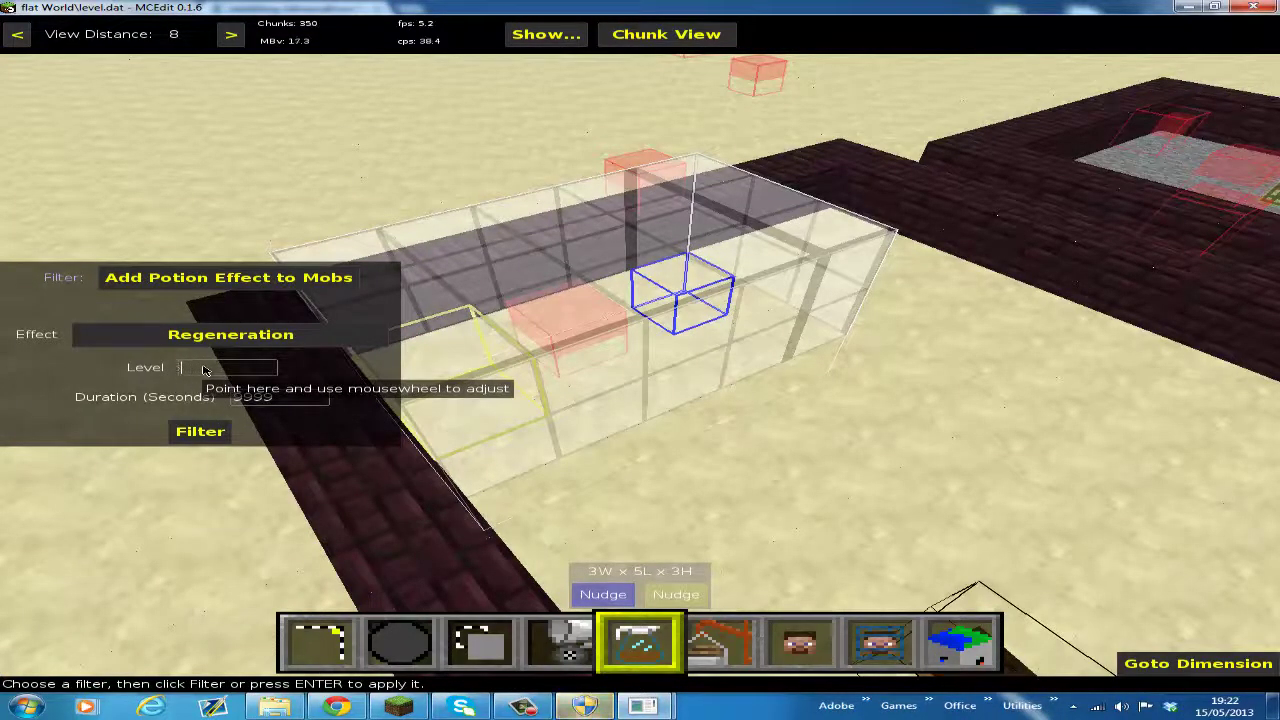
pyautogui.click(200, 432)
pyautogui.hotkey('ctrl', 's')
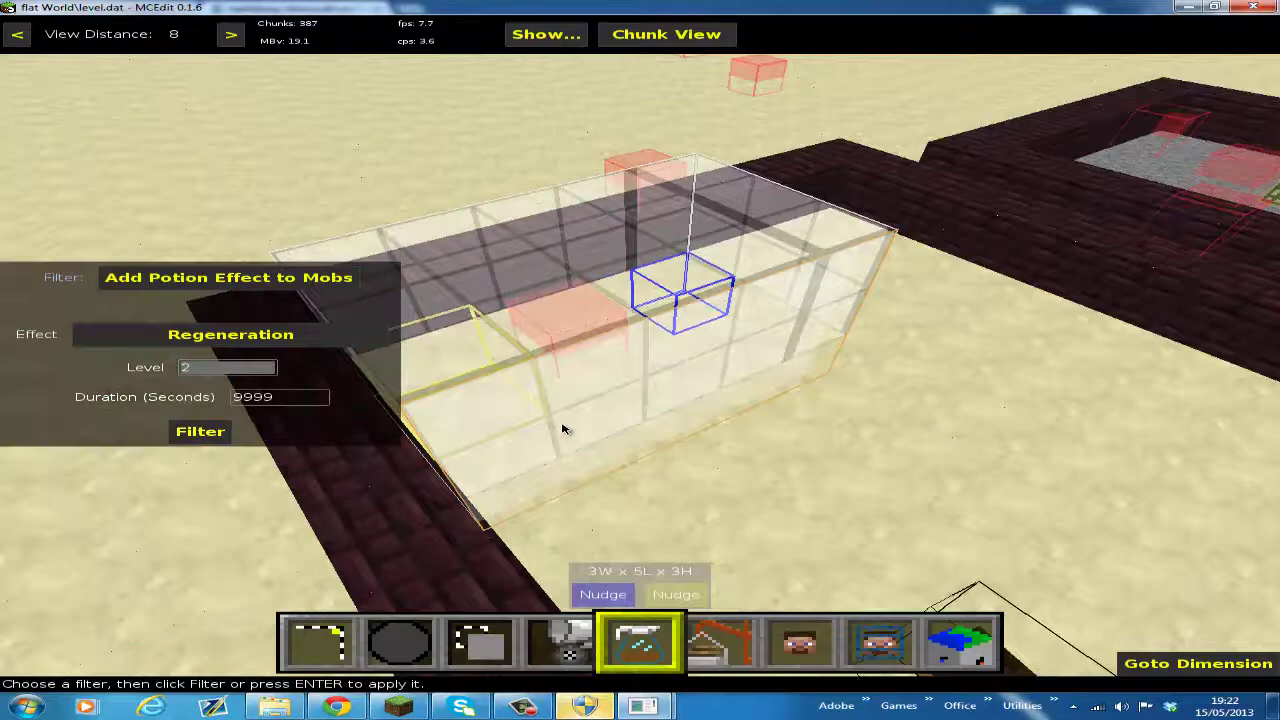
# - Close MCEdit and load flat World in Minecraft
pyautogui.rightClick(643, 428)
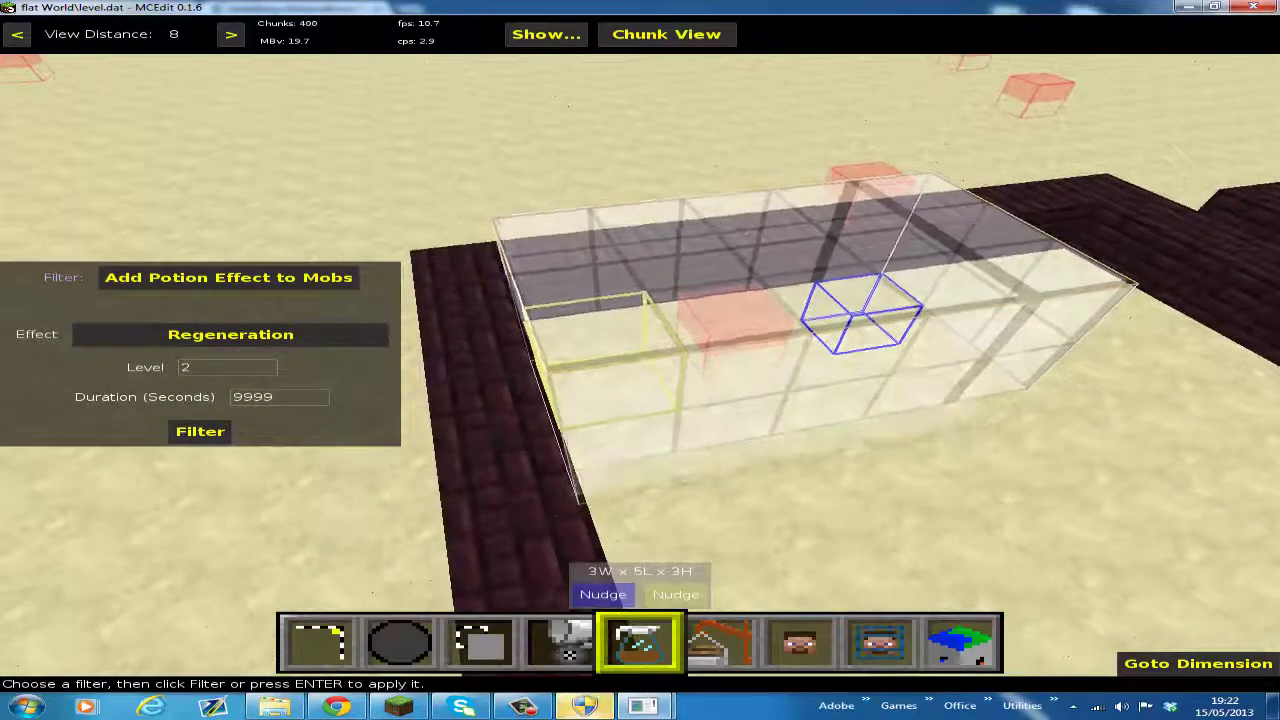
pyautogui.rightClick(640, 360)
pyautogui.click(1253, 7)
pyautogui.click(997, 354)
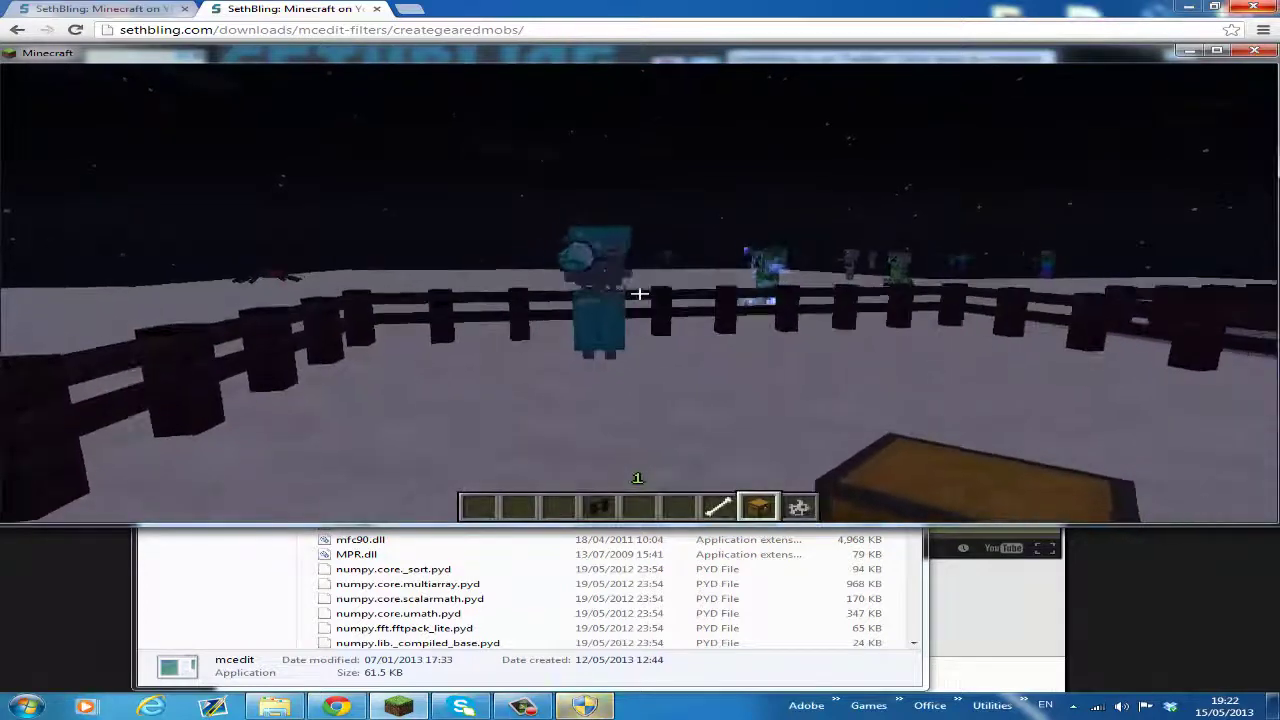
# - Approach the geared skeleton in the pen and equip a diamond sword found by searching the creative inventory for "diam"
pyautogui.press('w')
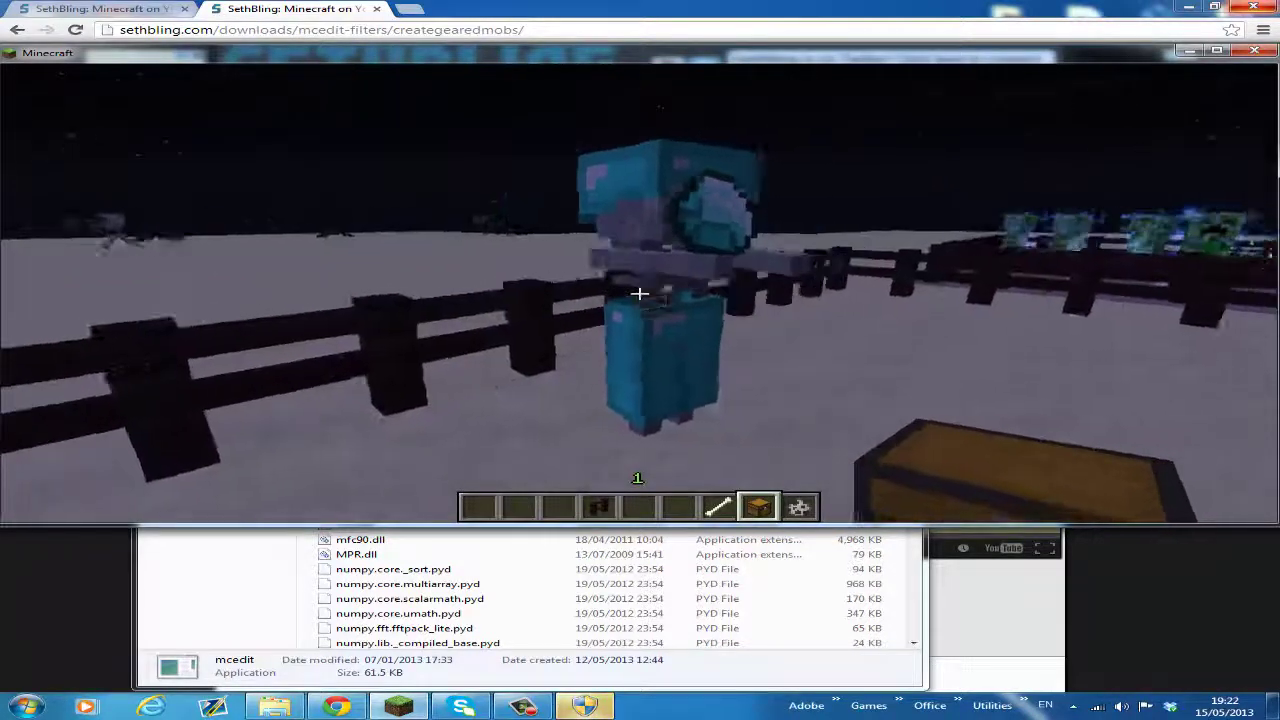
pyautogui.press('w')
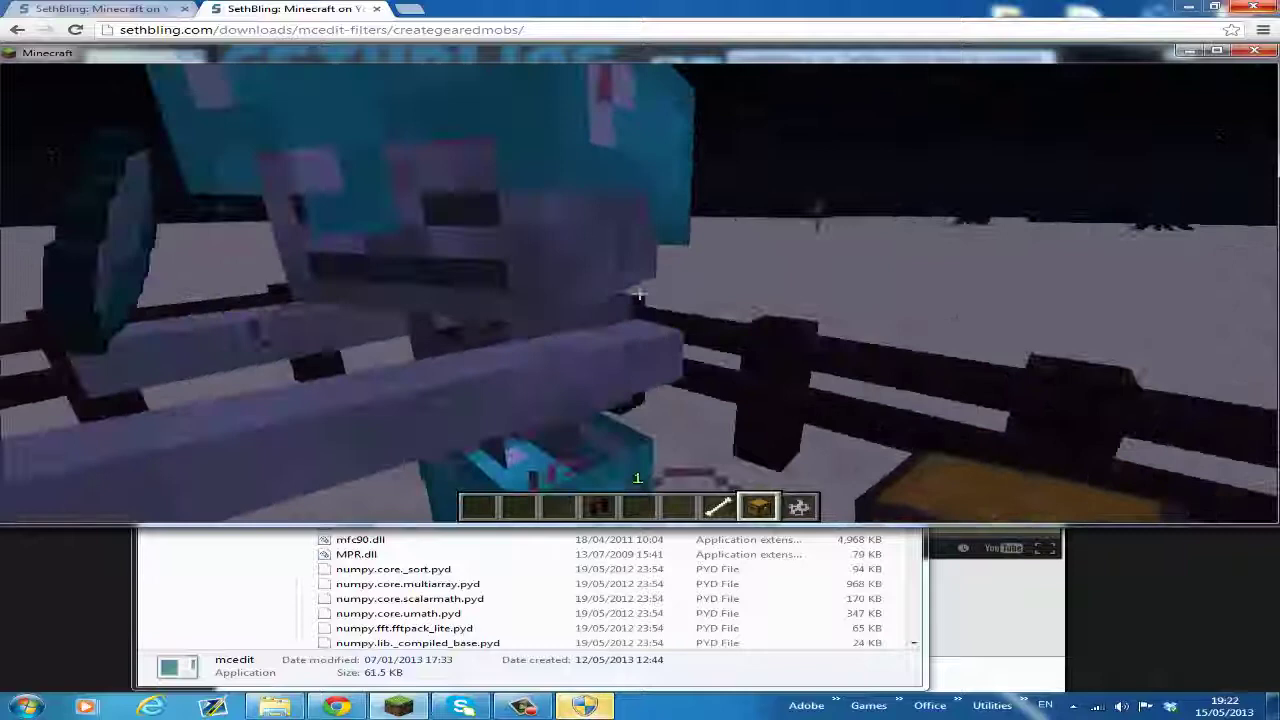
pyautogui.press('e')
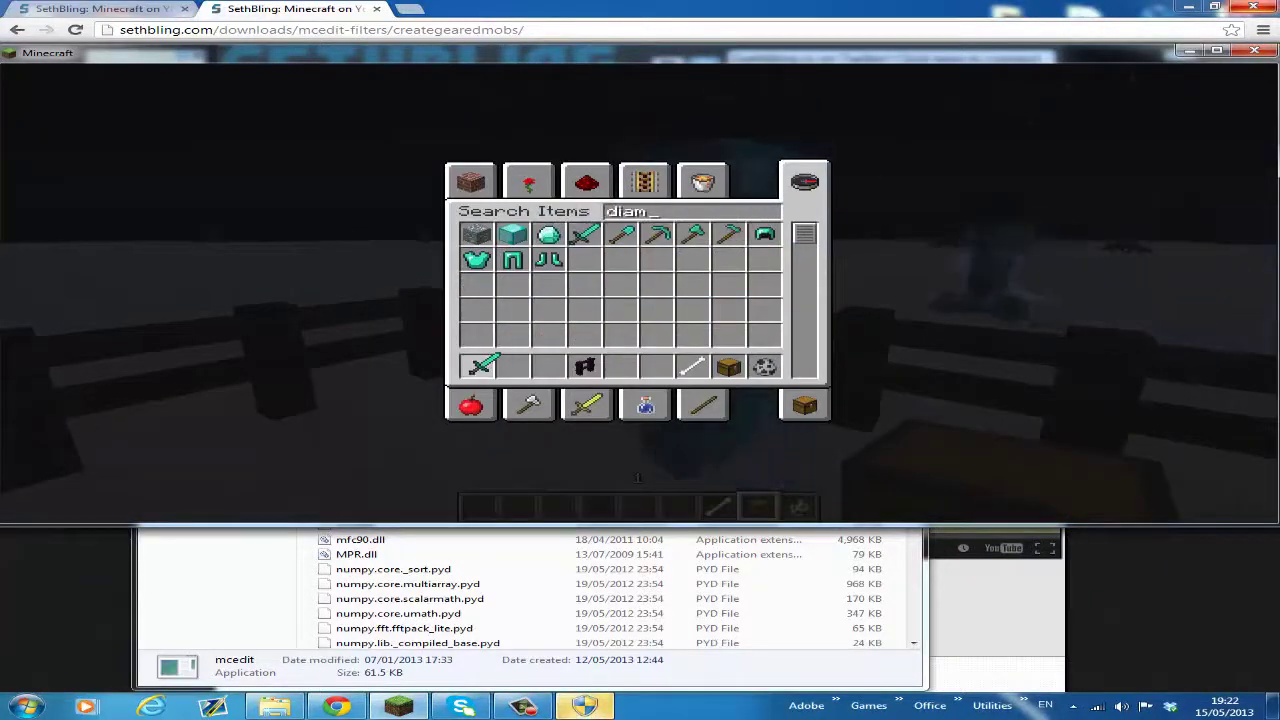
pyautogui.press('Escape')
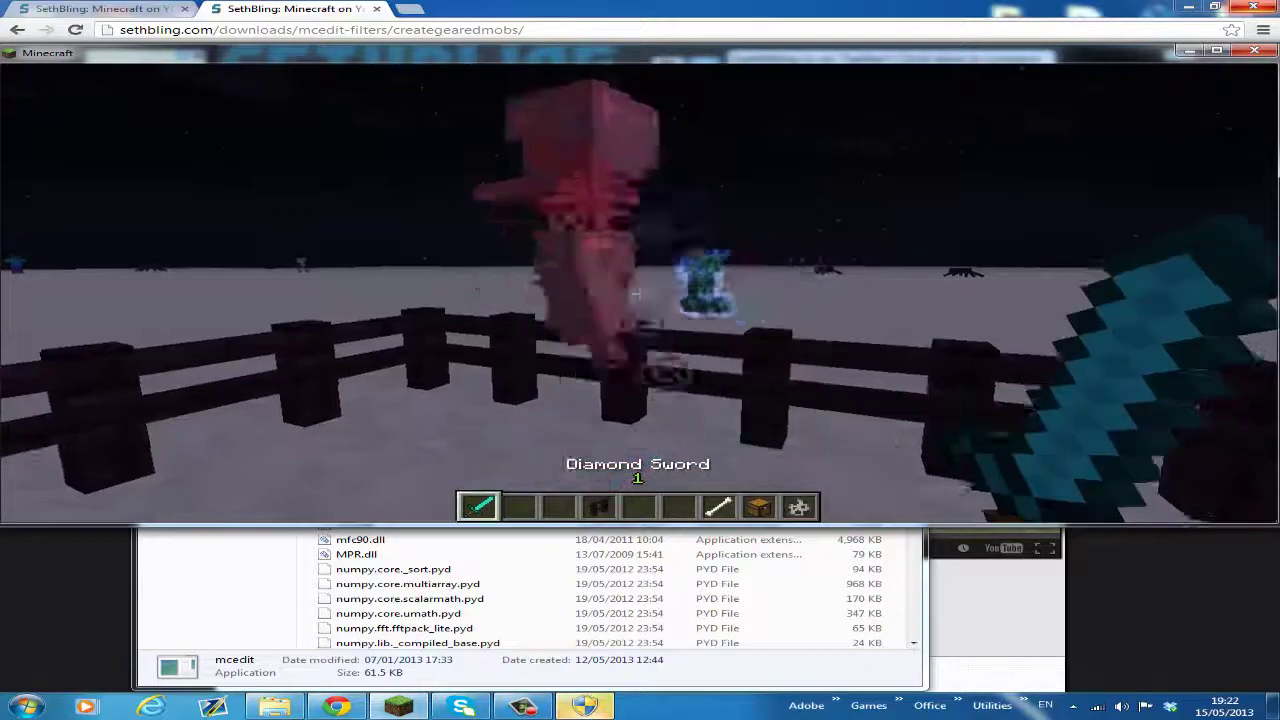
# - Kill the geared skeleton with the diamond sword and collect what it drops
pyautogui.click(637, 293)
pyautogui.click(639, 293)
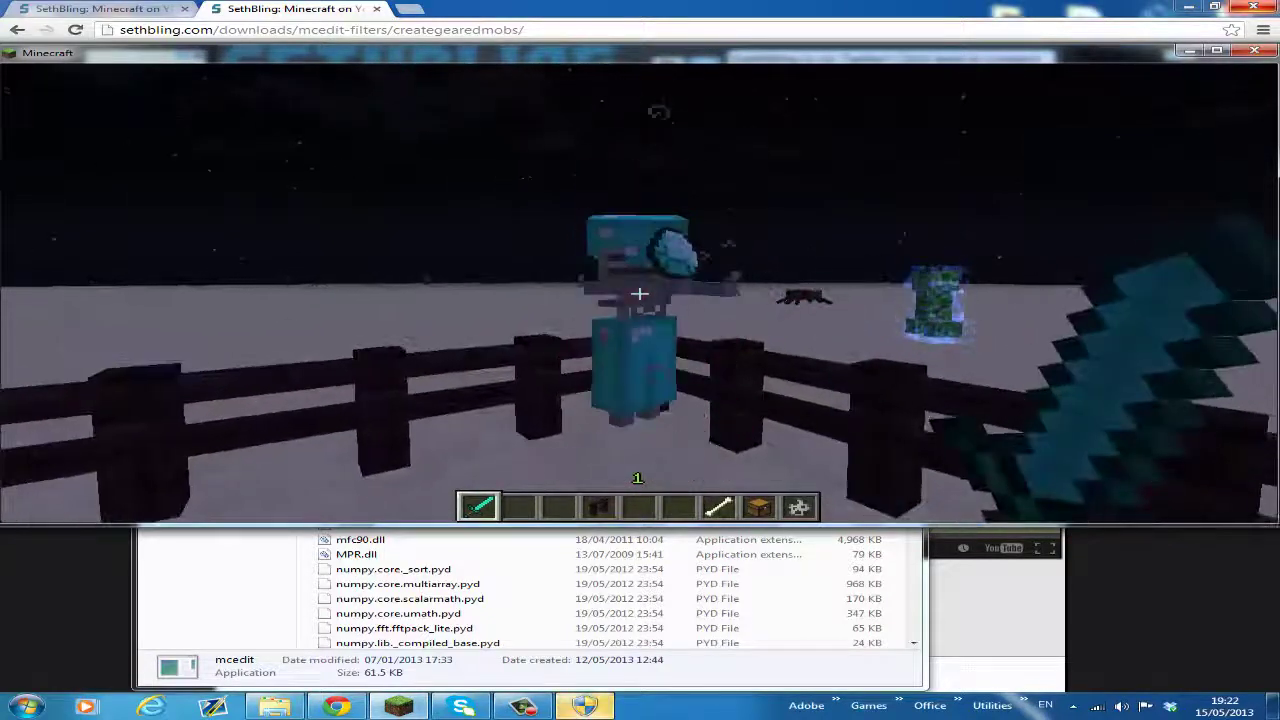
pyautogui.click(639, 293)
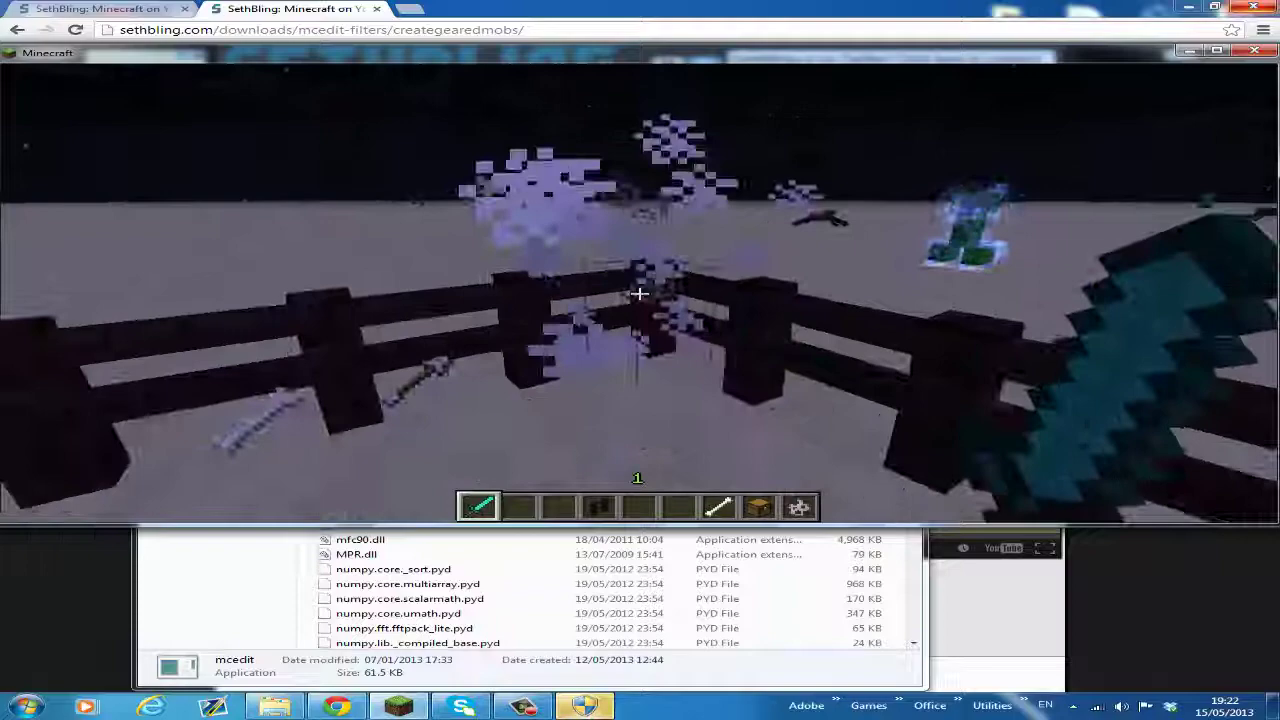
pyautogui.press('w')
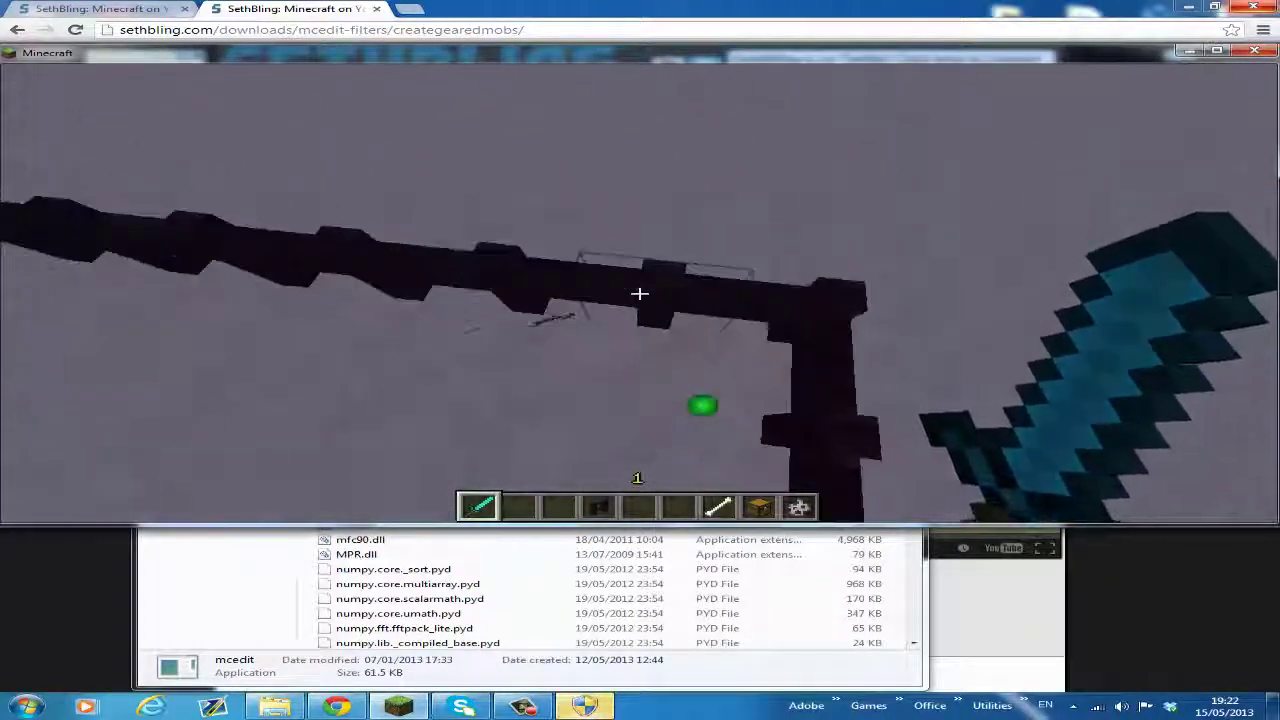
pyautogui.press('s')
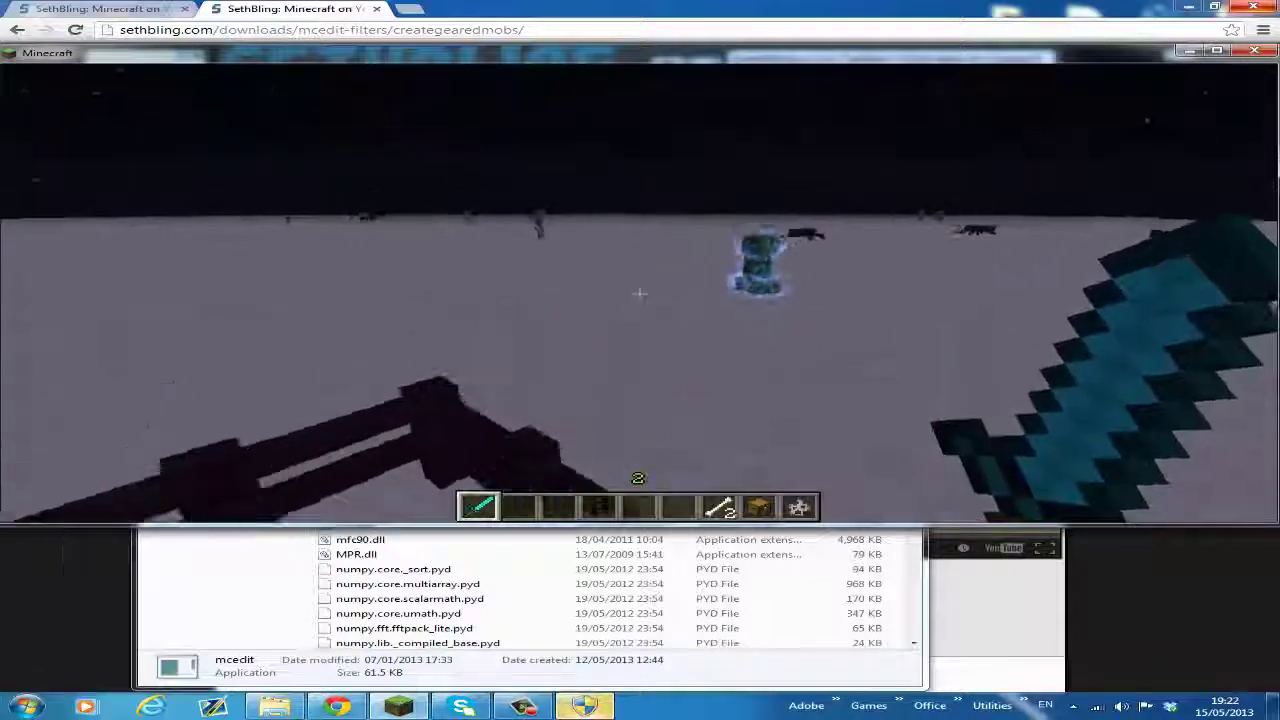